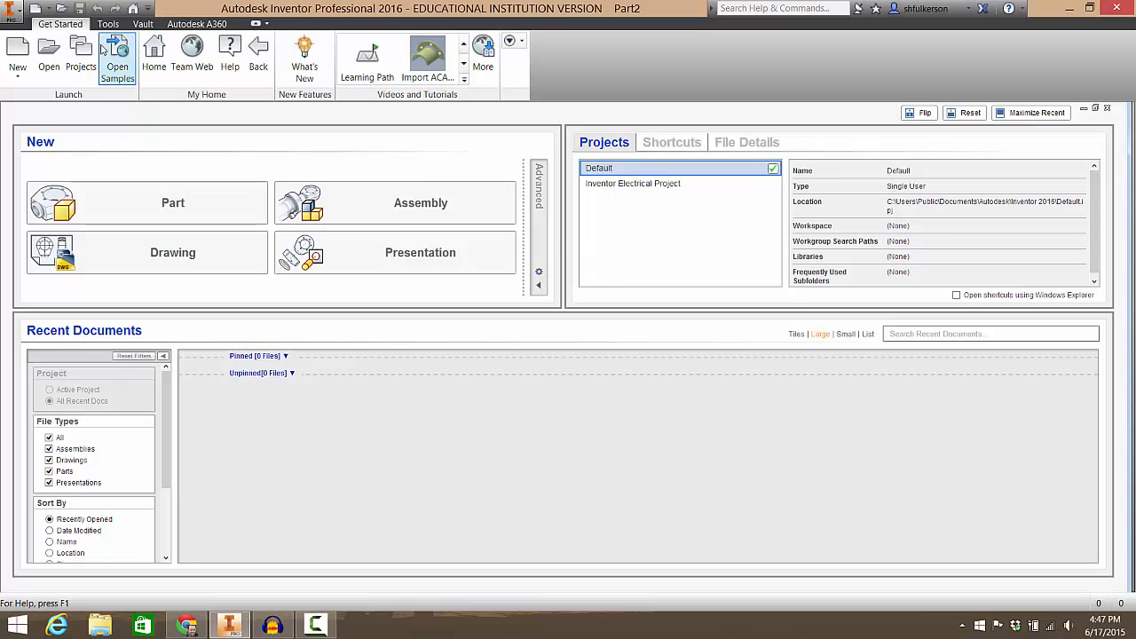
Start a new single-user project and name it 3DPrinting
left_click(78, 67)
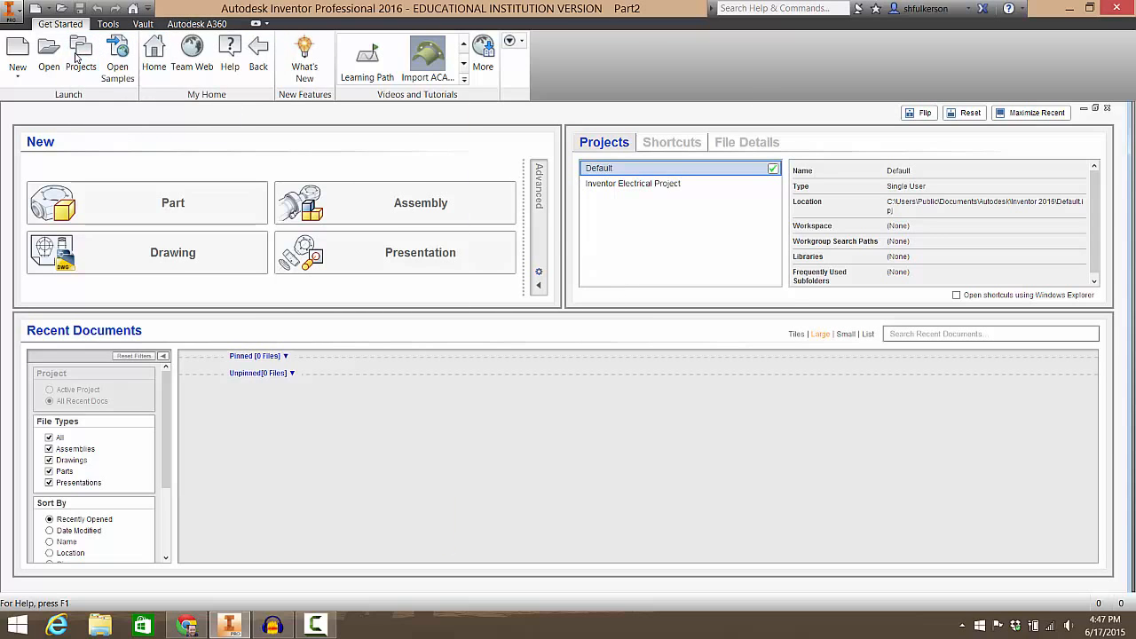
left_click_drag(288, 116, 584, 71)
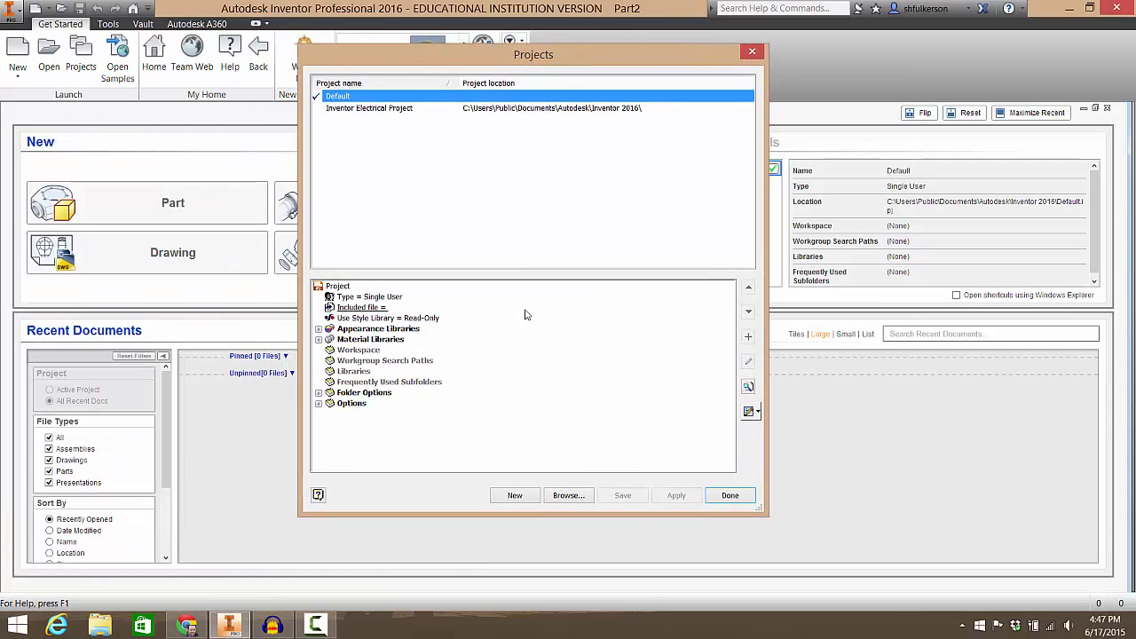
left_click(516, 495)
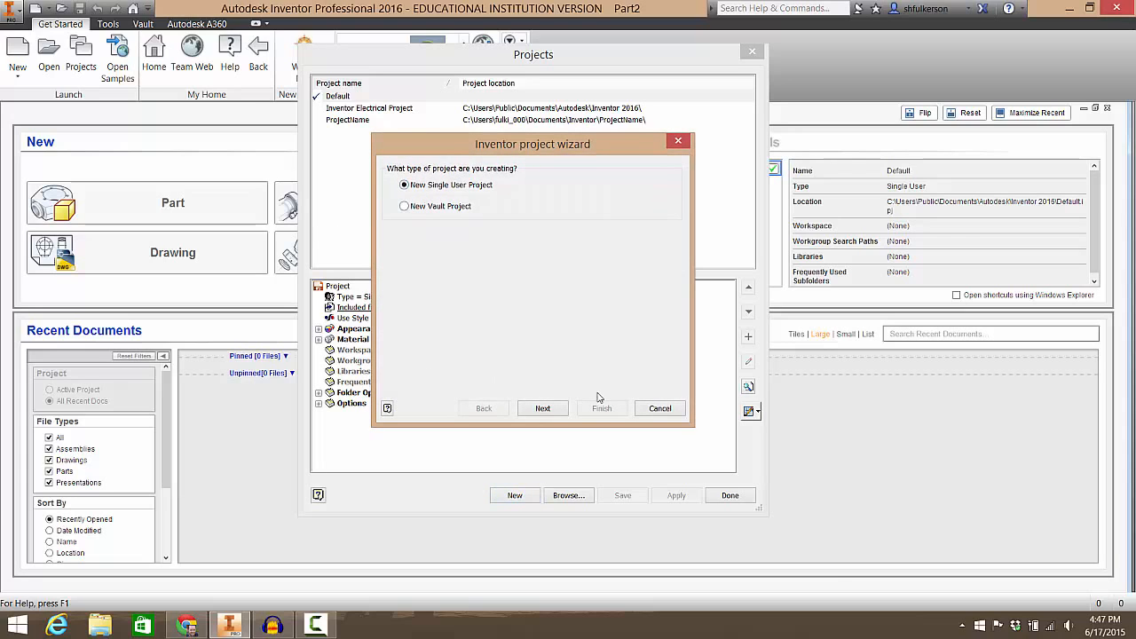
left_click(545, 409)
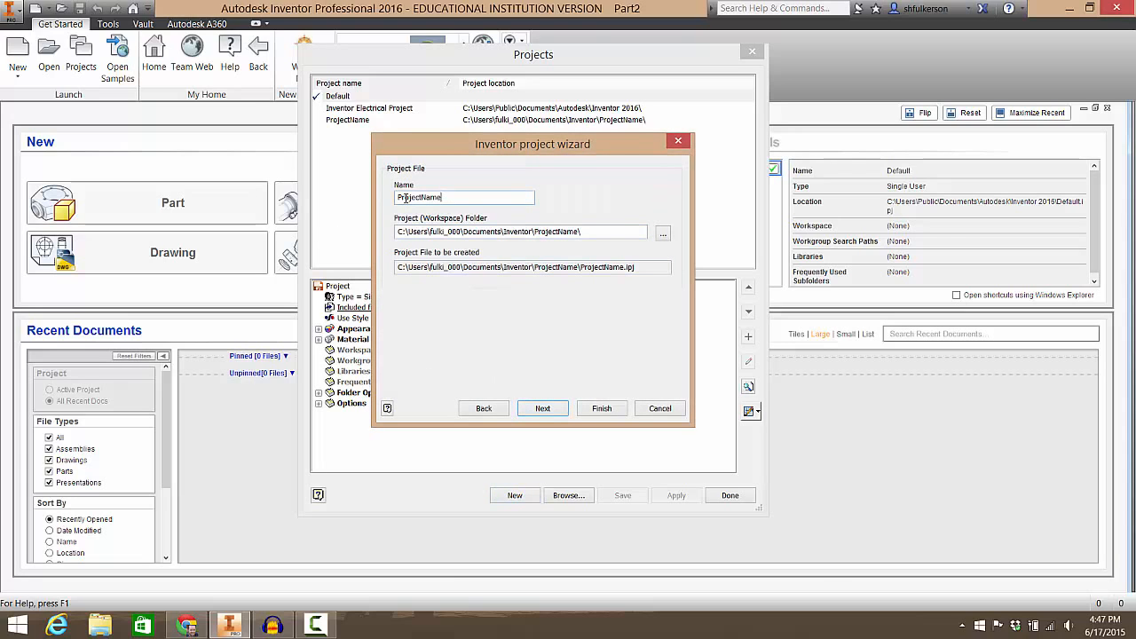
double_click(439, 197)
type("3D")
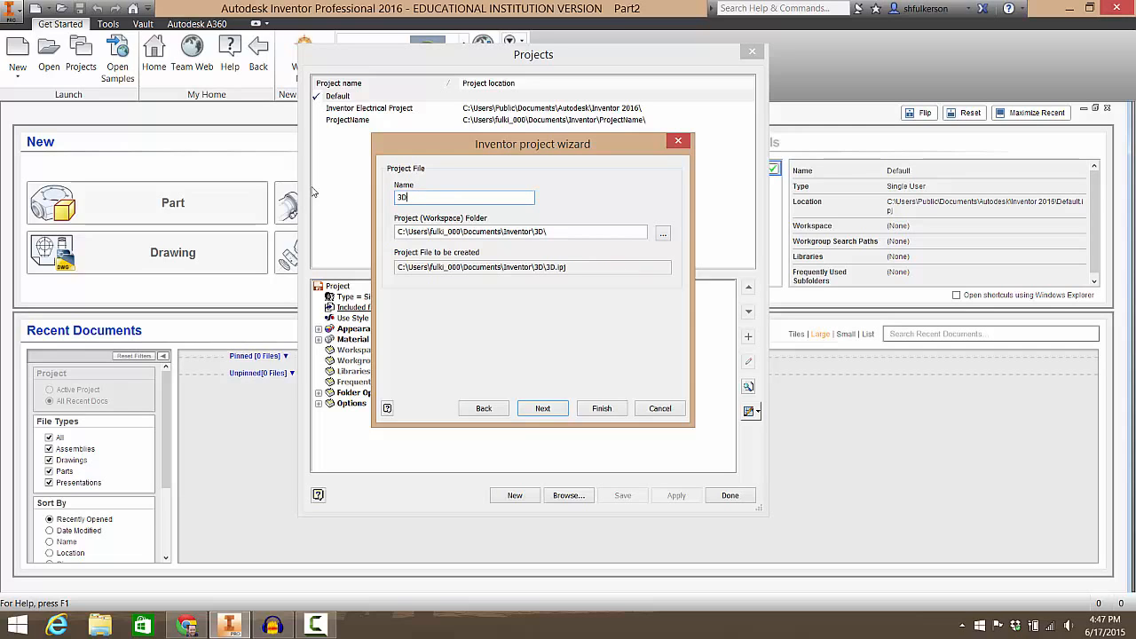
type("Printing")
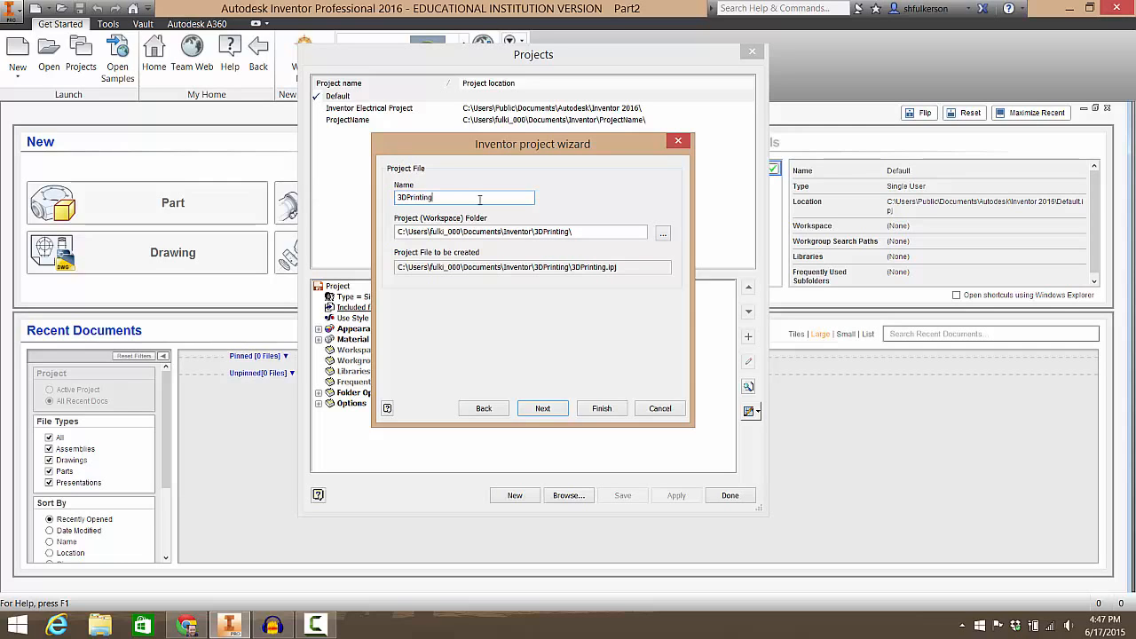
Finish the project setup without adding libraries, allow the missing project folder to be created, and close the project manager
left_click(543, 408)
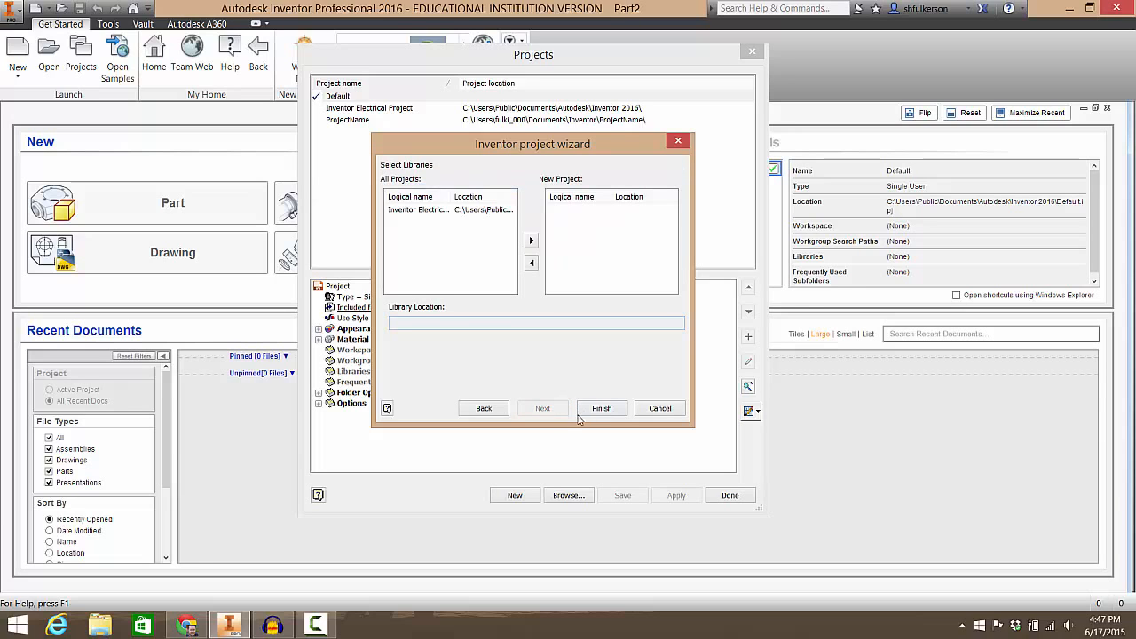
left_click(609, 408)
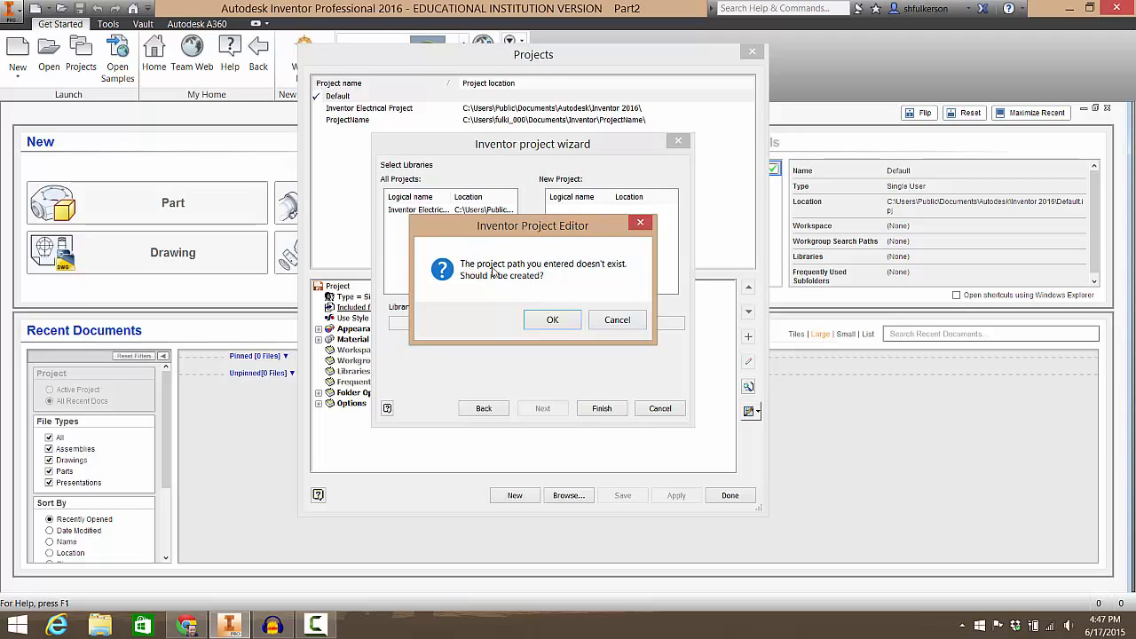
left_click(559, 321)
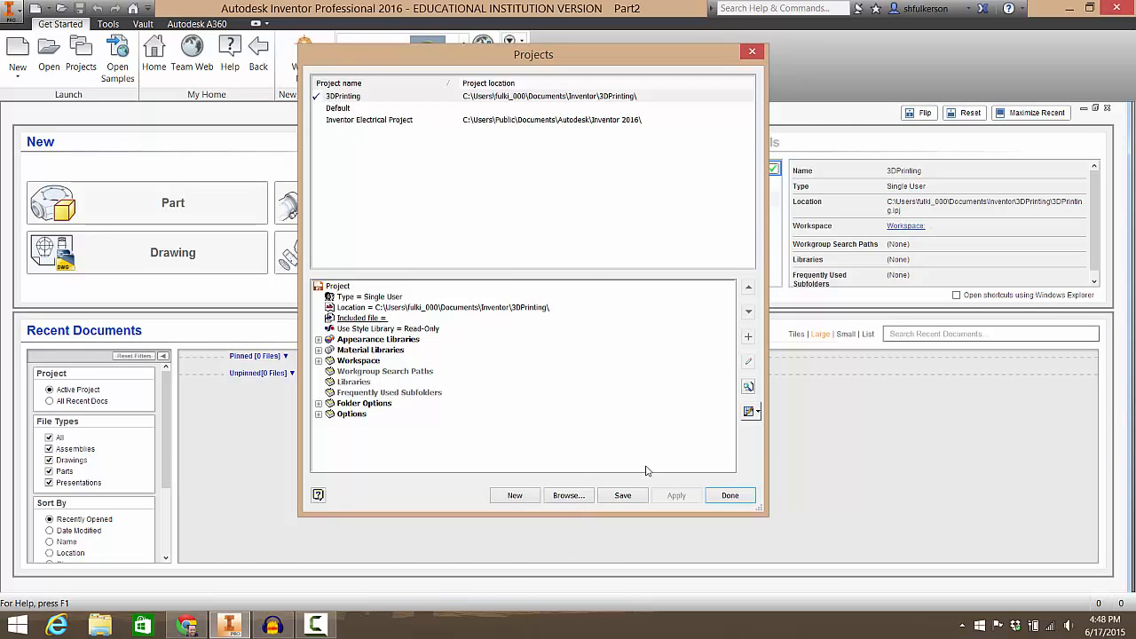
left_click(728, 496)
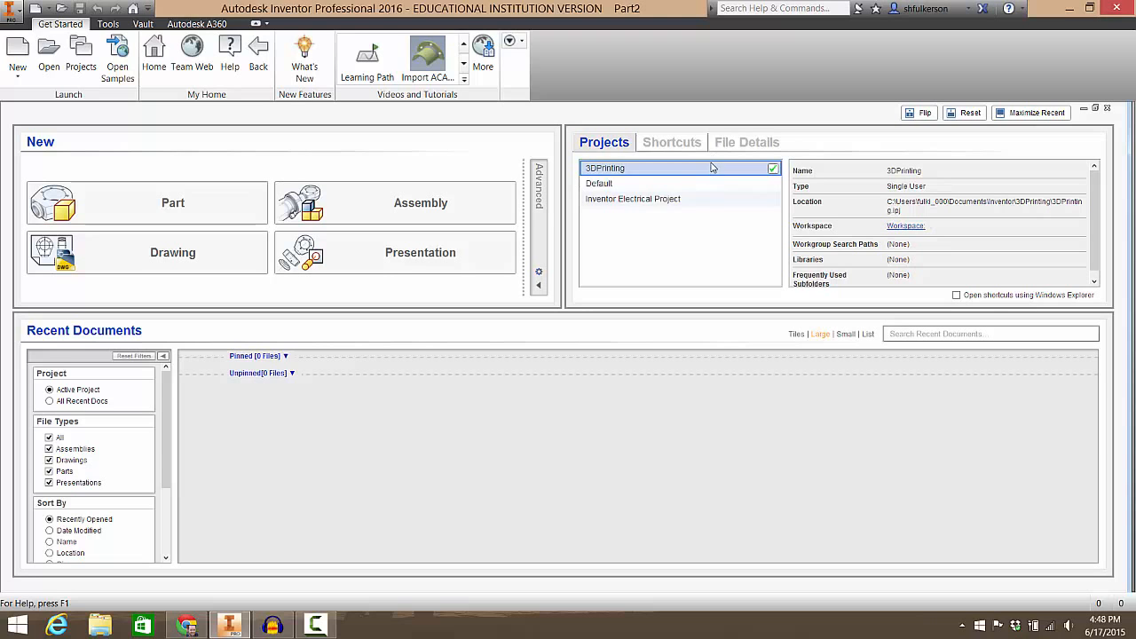
Create a new part file from the English Standard (in).ipt template
left_click(18, 54)
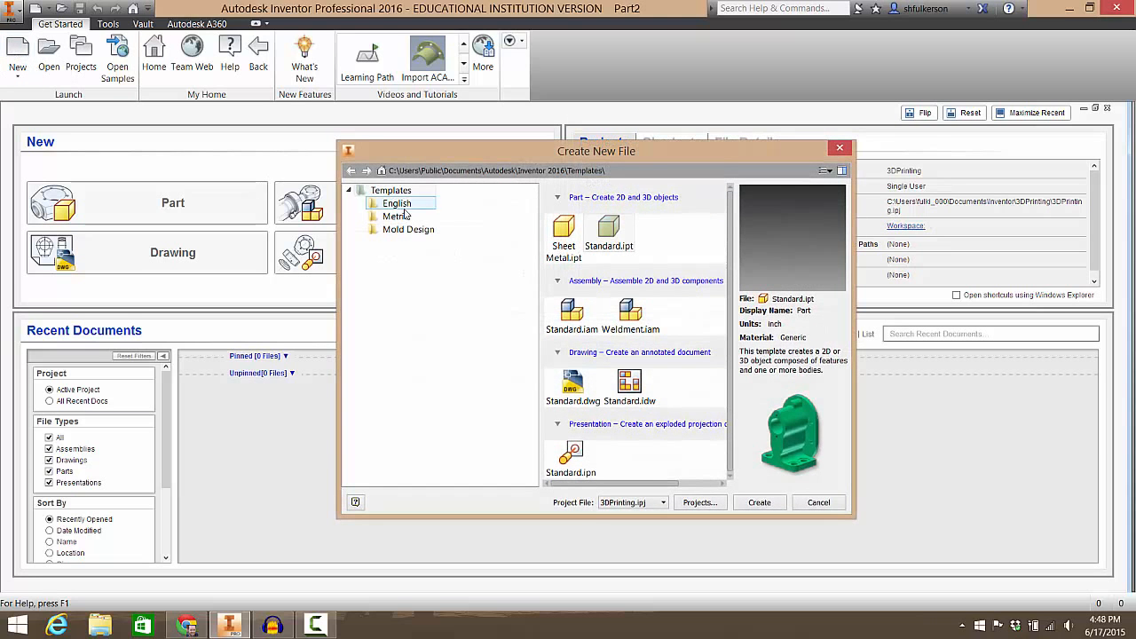
left_click(399, 203)
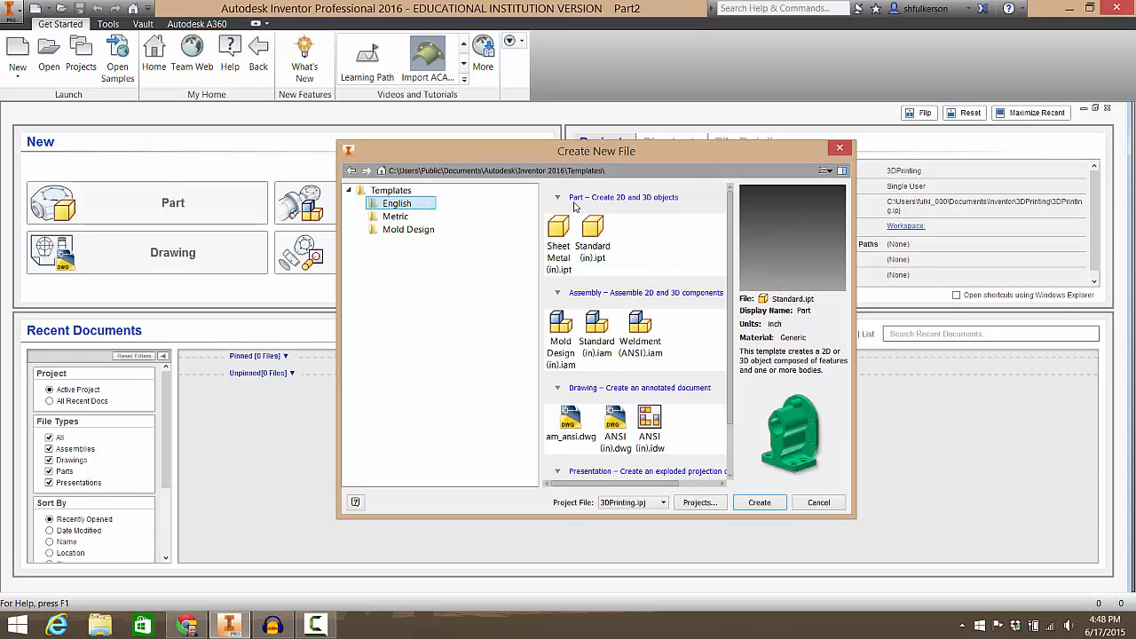
left_click(595, 236)
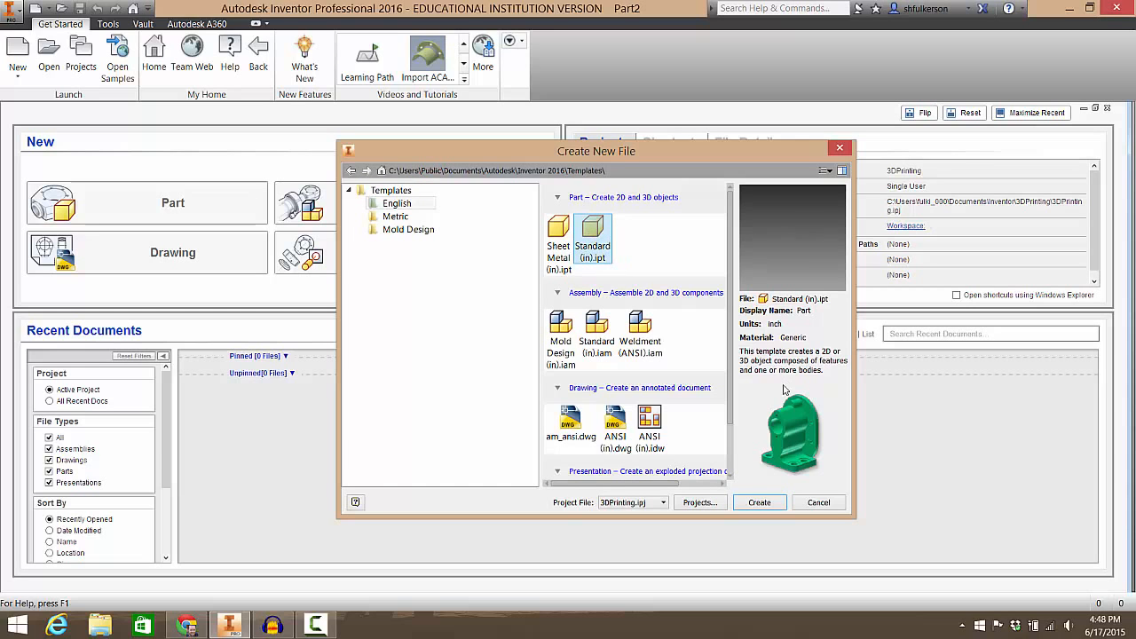
left_click(759, 502)
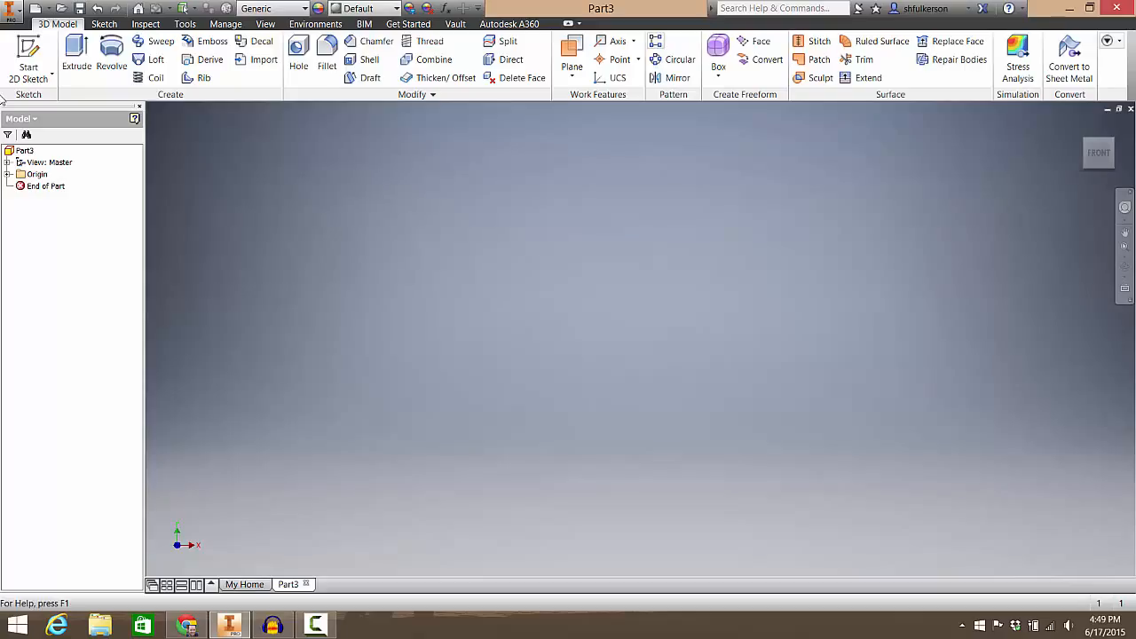
Start a 2D sketch on the XY plane and set up an Equation Curve of the Explicit, Cartesian type
left_click(29, 45)
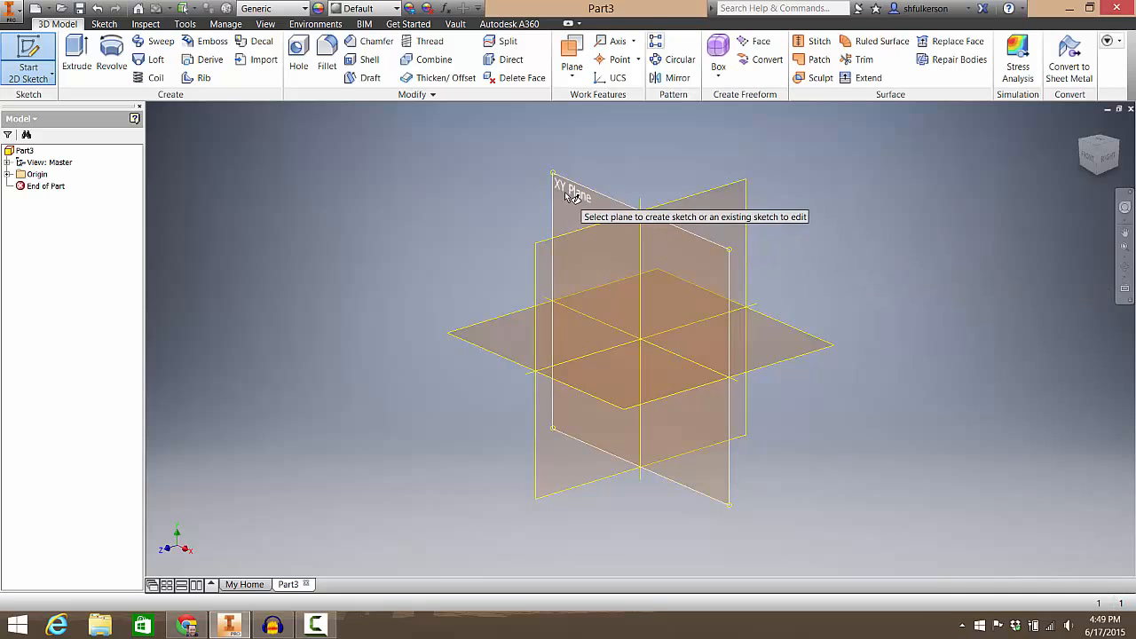
left_click(726, 249)
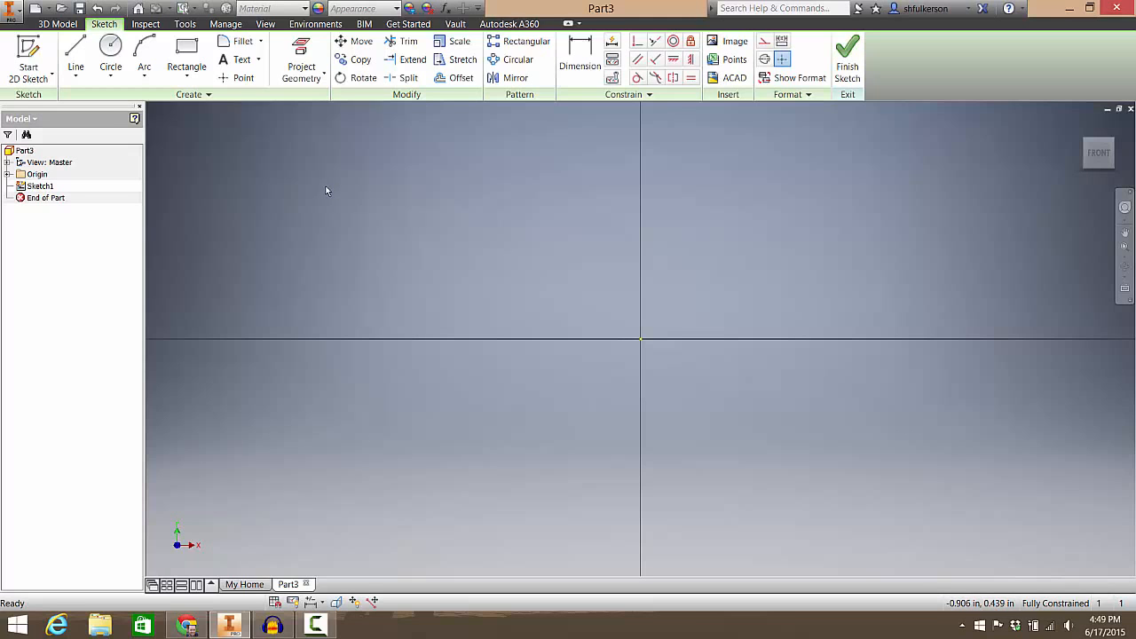
left_click(77, 77)
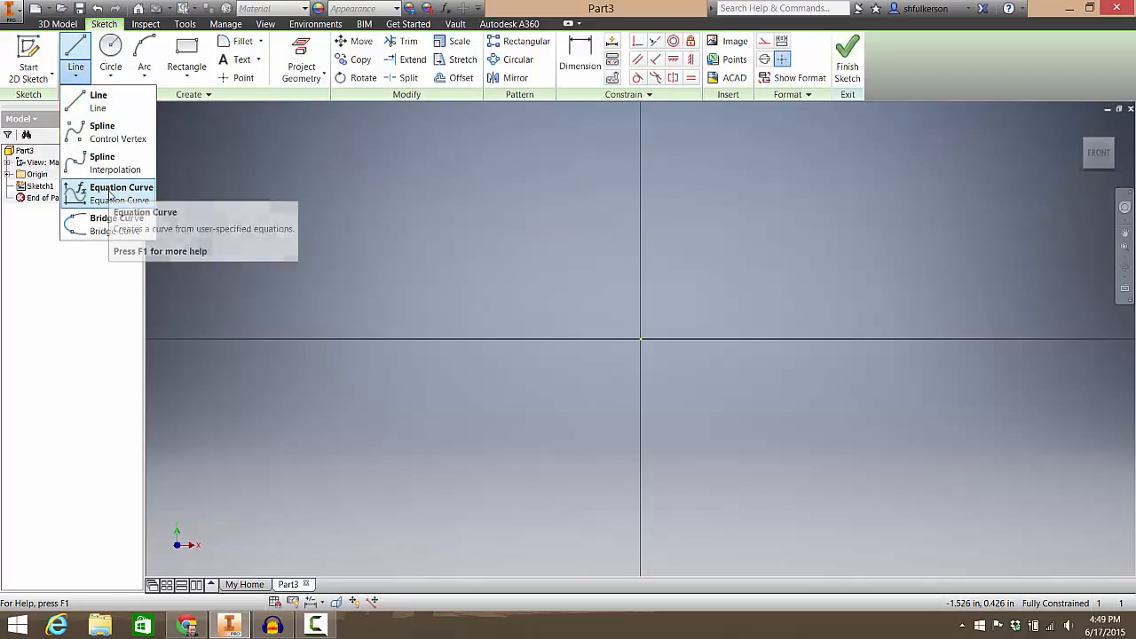
left_click(109, 194)
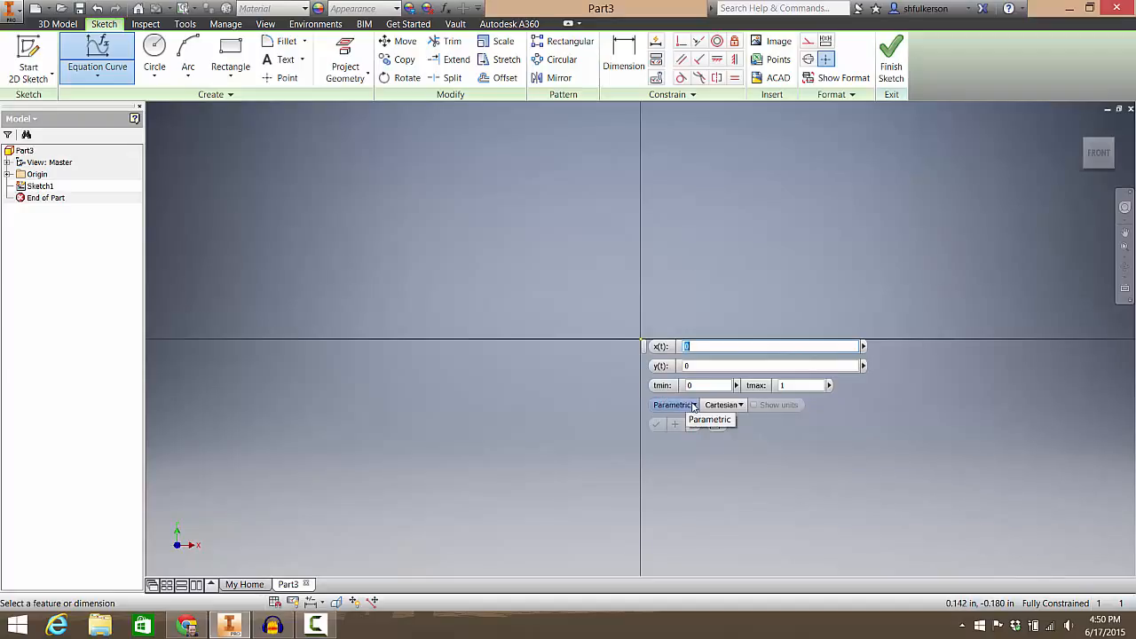
left_click(737, 405)
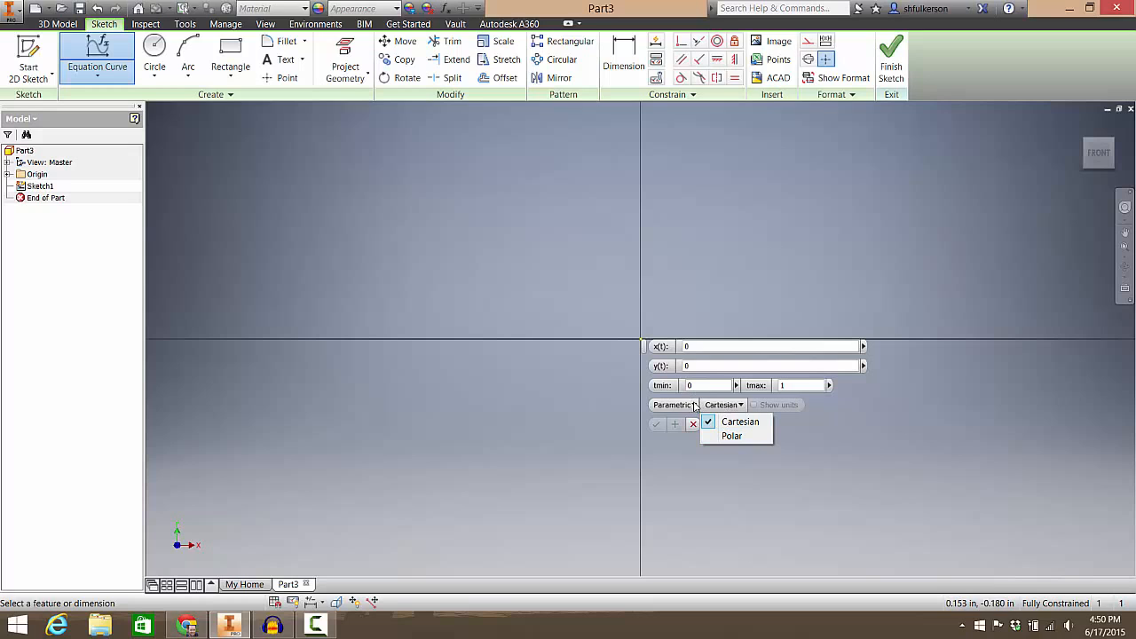
left_click(695, 405)
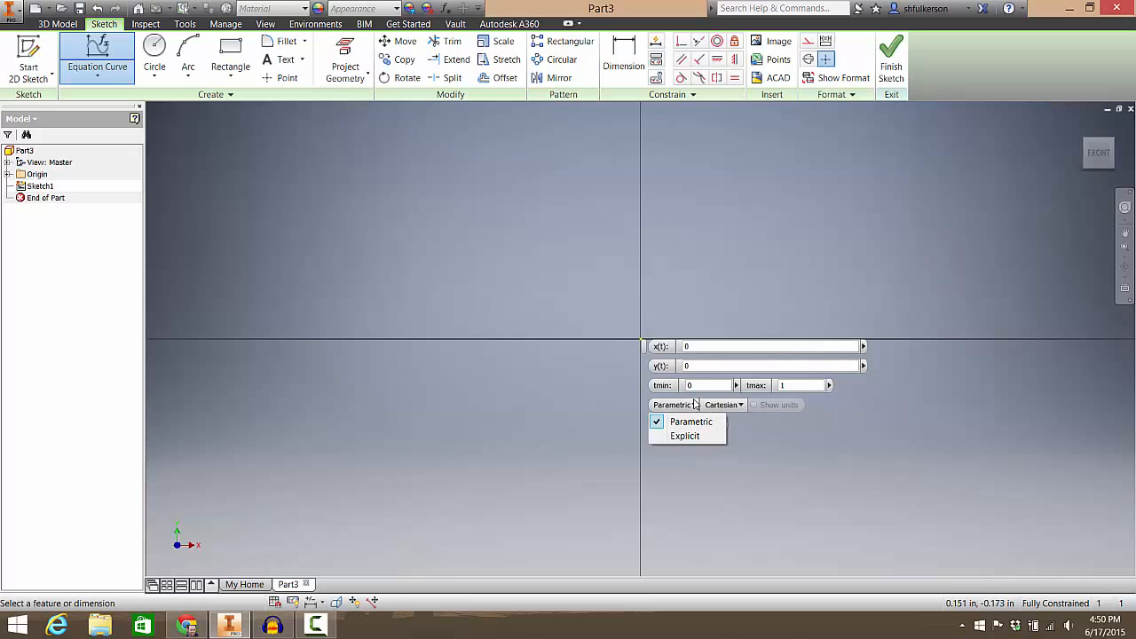
left_click(668, 436)
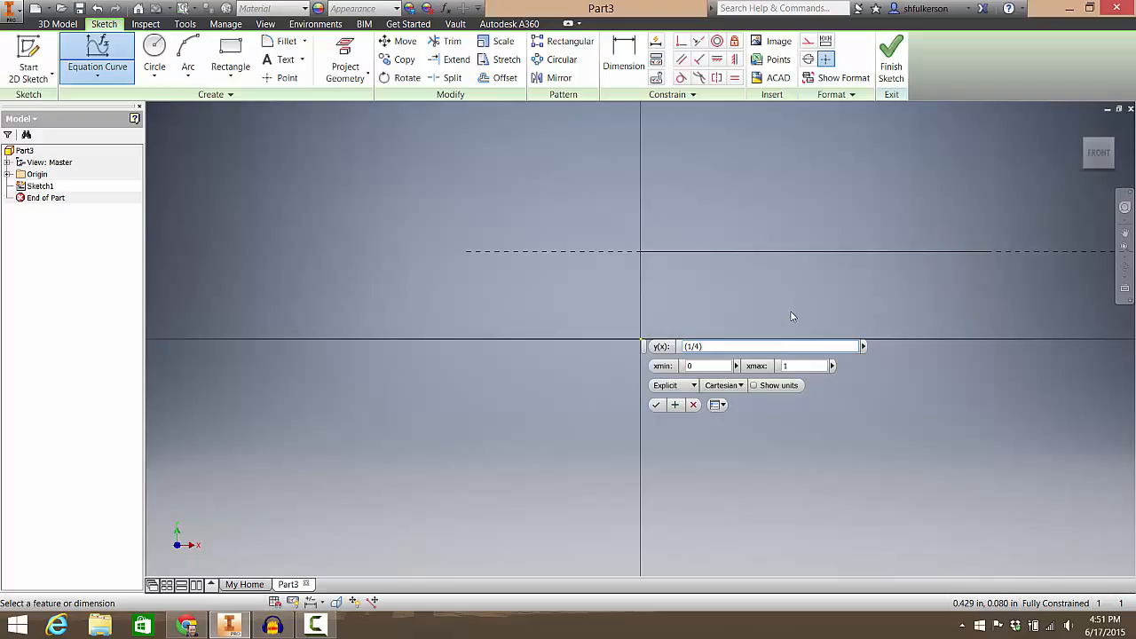
Enter (1/4) * x^2 as the curve's y(x) equation and check the error details for it
type("x")
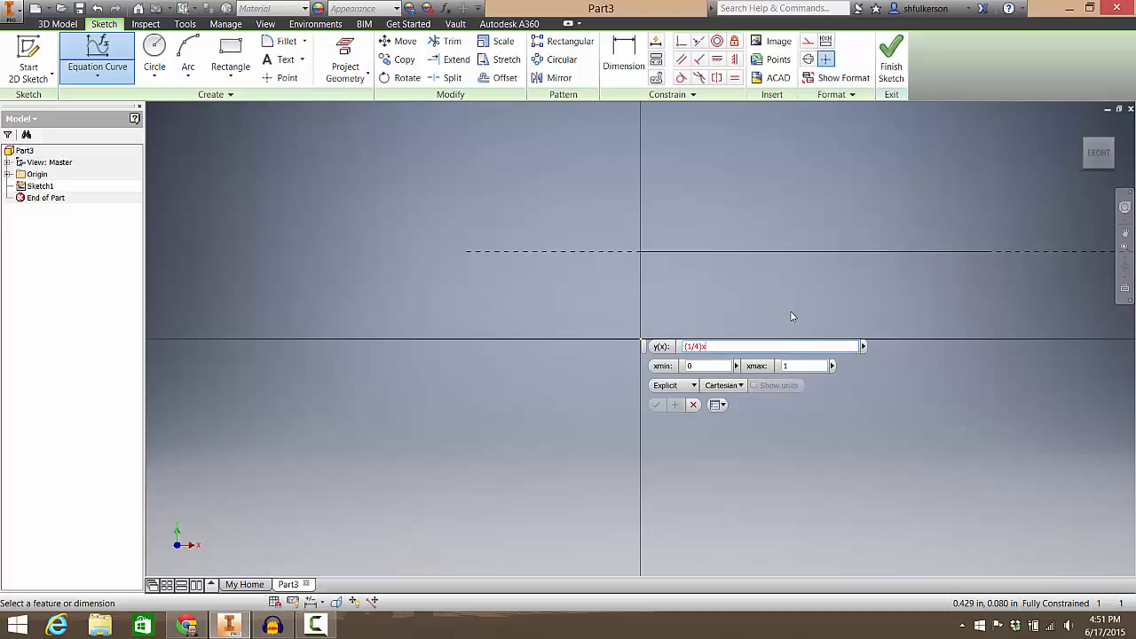
key("BackSpace")
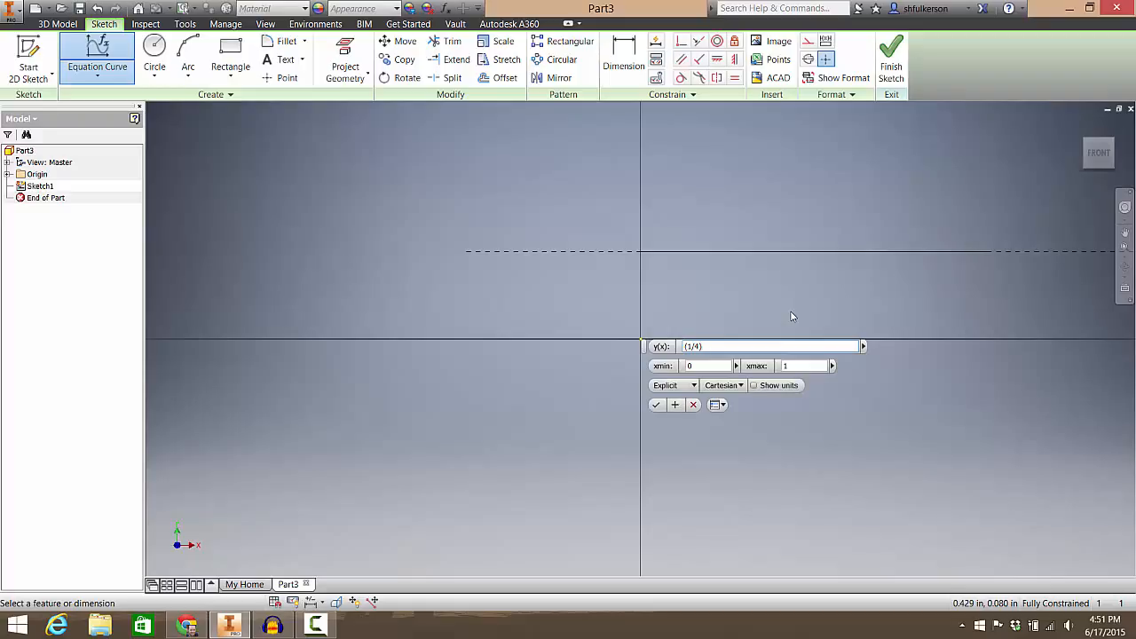
type("*")
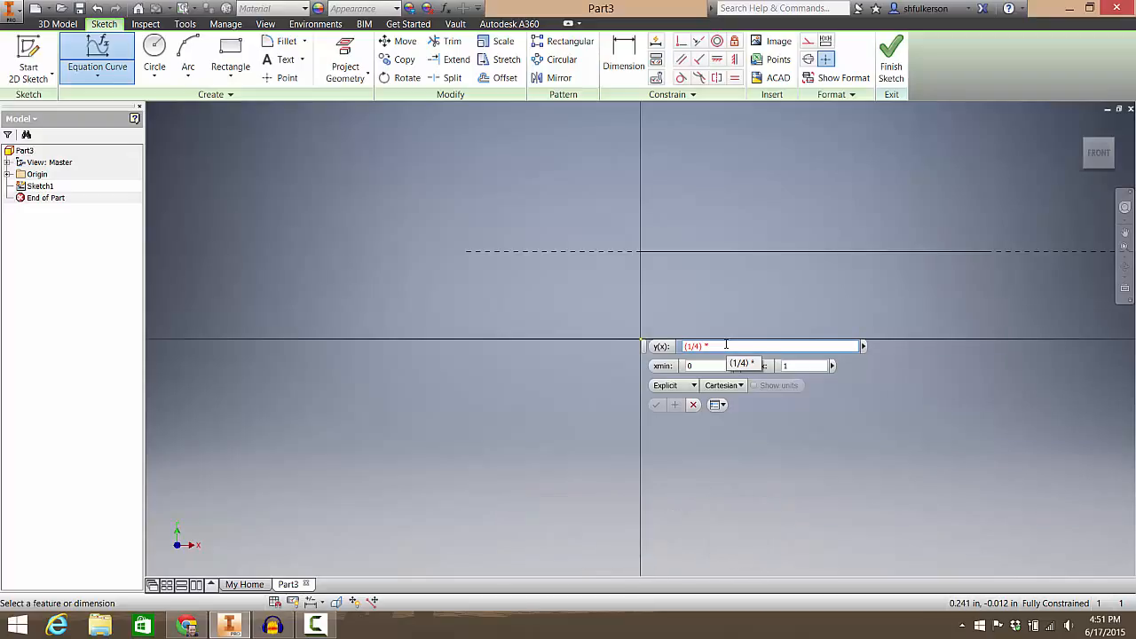
type("x")
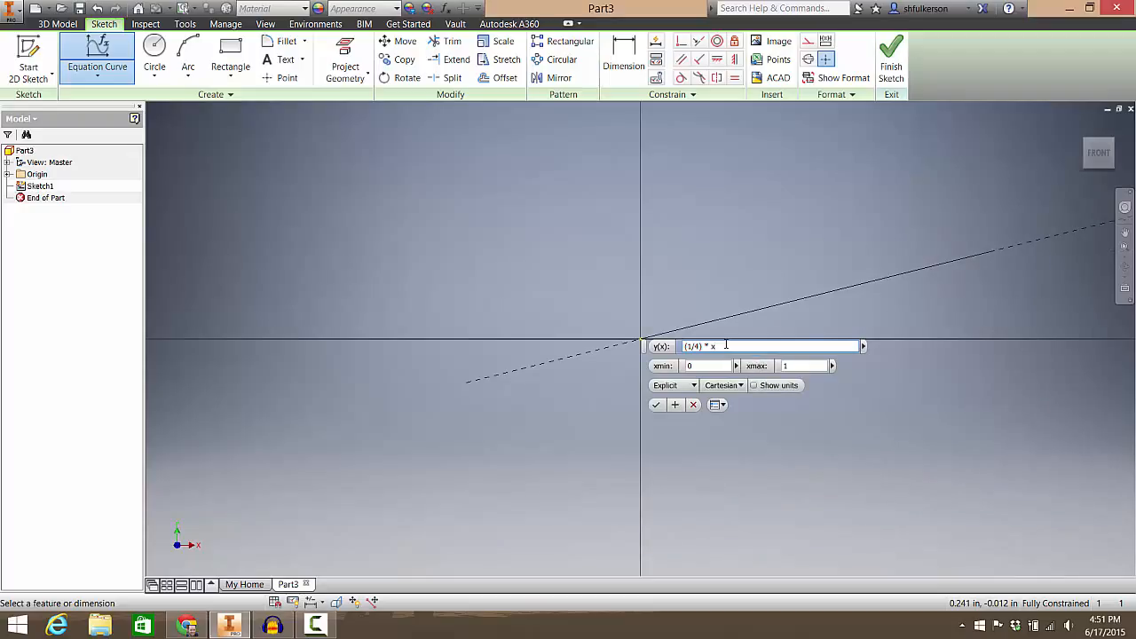
type("^")
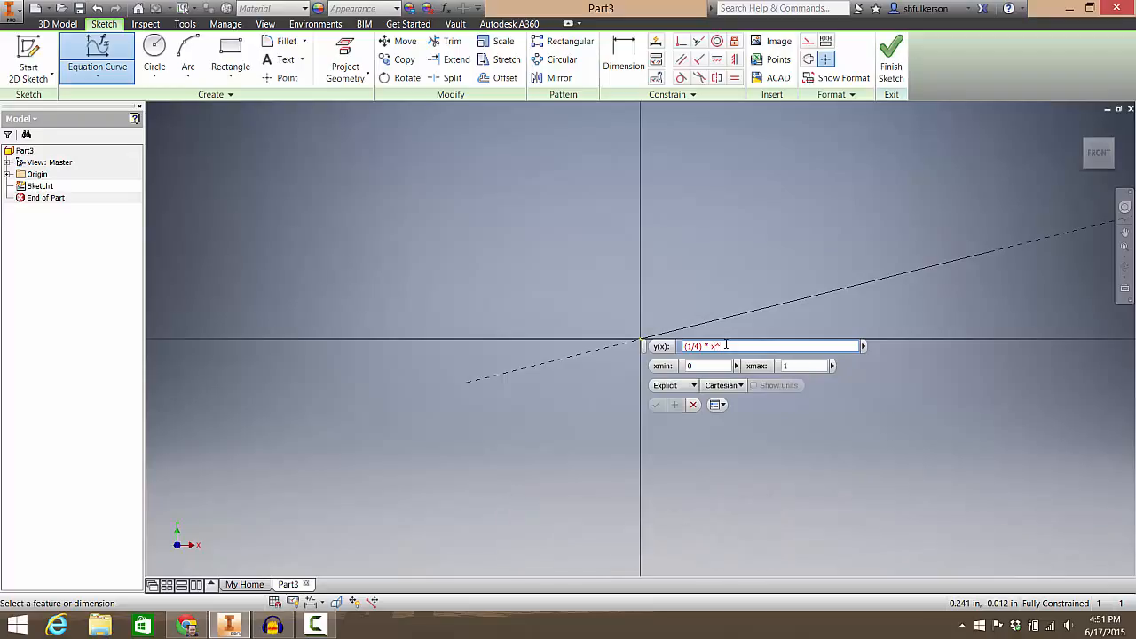
type("2")
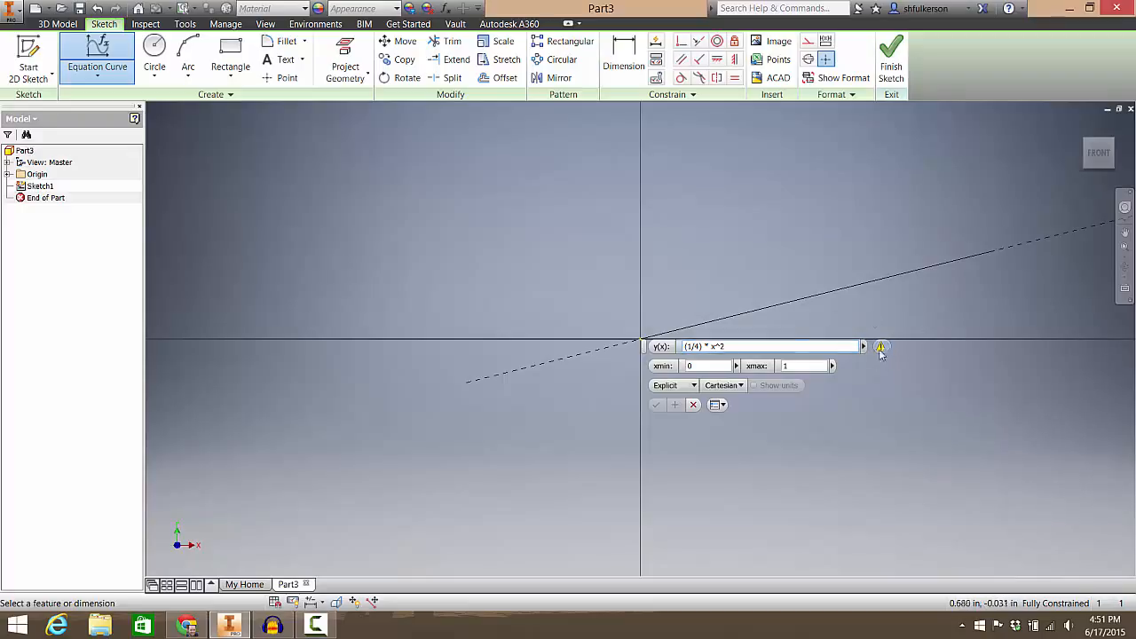
mouse_move(885, 348)
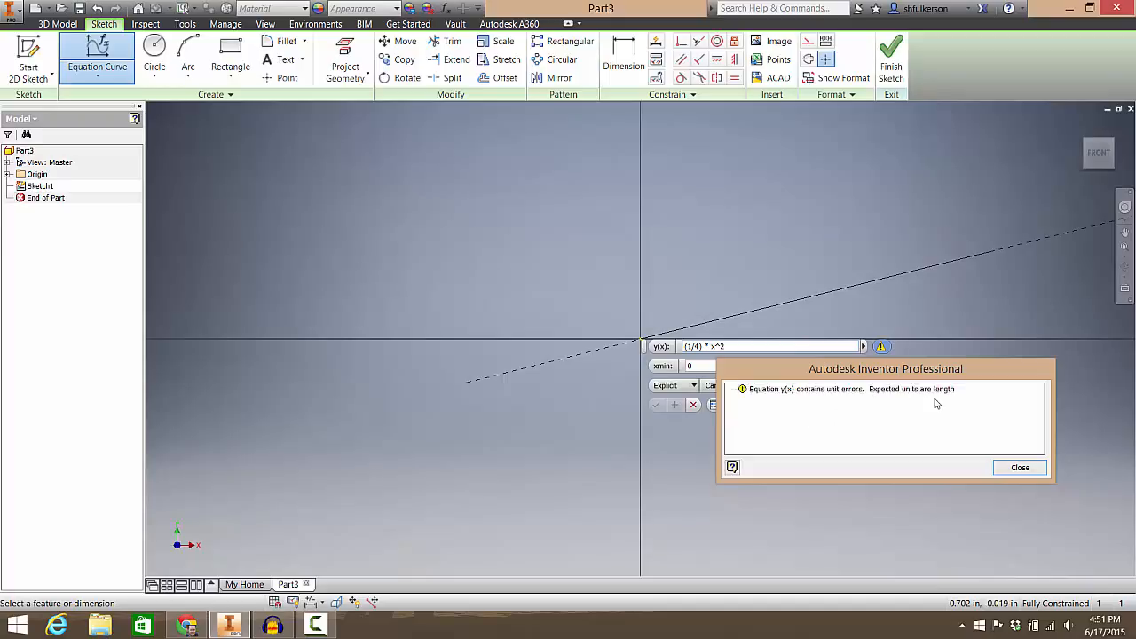
left_click(1018, 468)
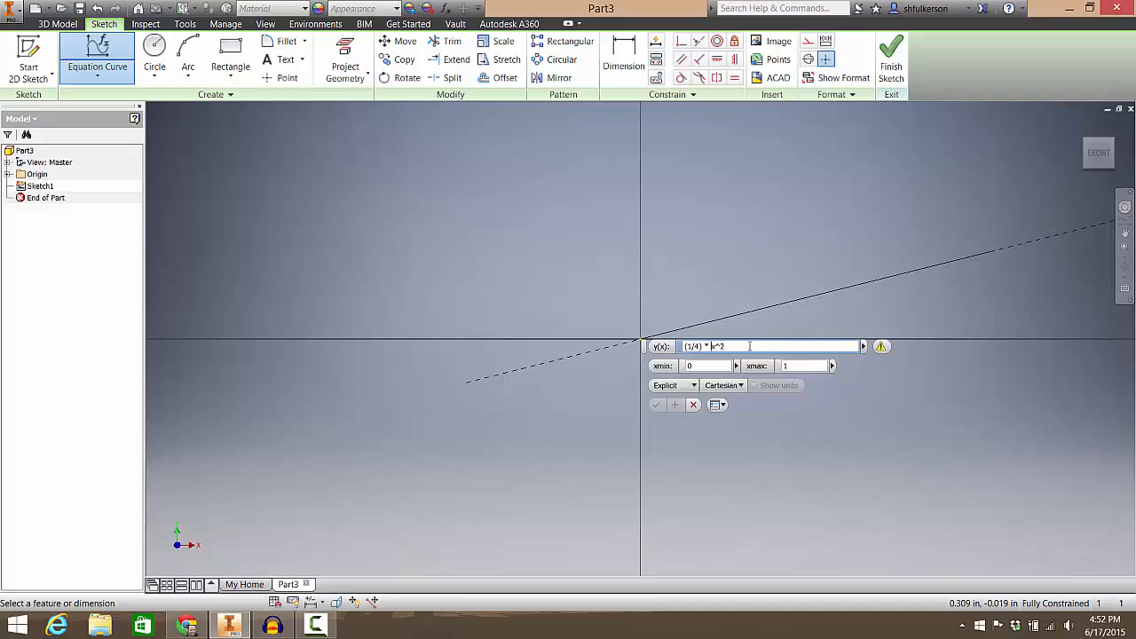
Make the squared x term unitless by changing the y(x) equation to (1/4) * (x/1in)^2
type("(")
type(")")
type("/1in")
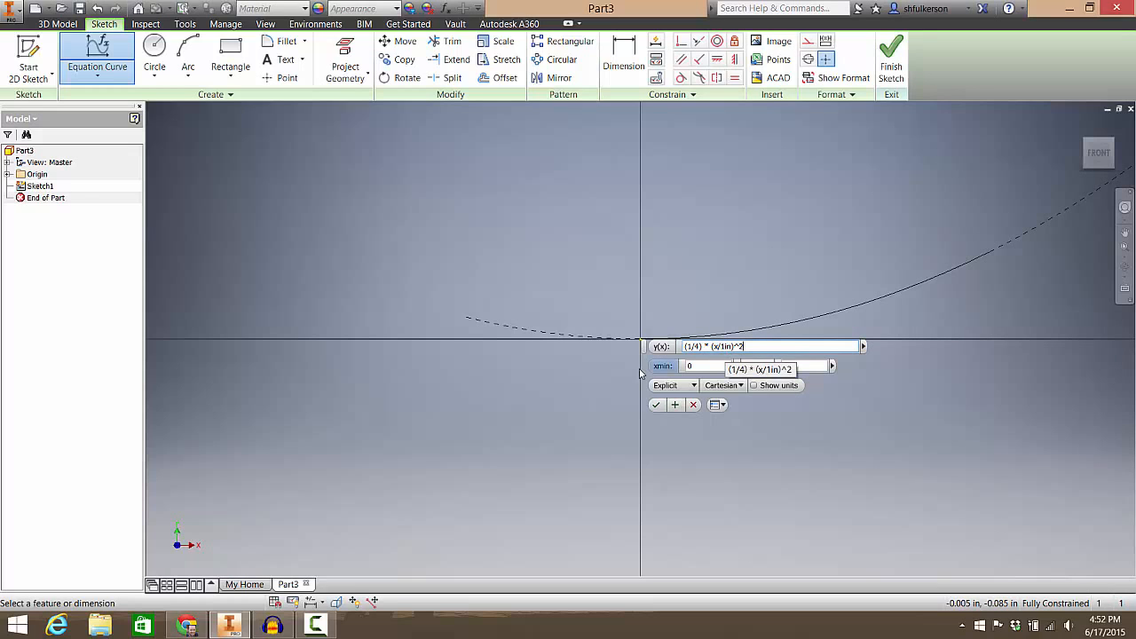
left_click(731, 346)
type(")")
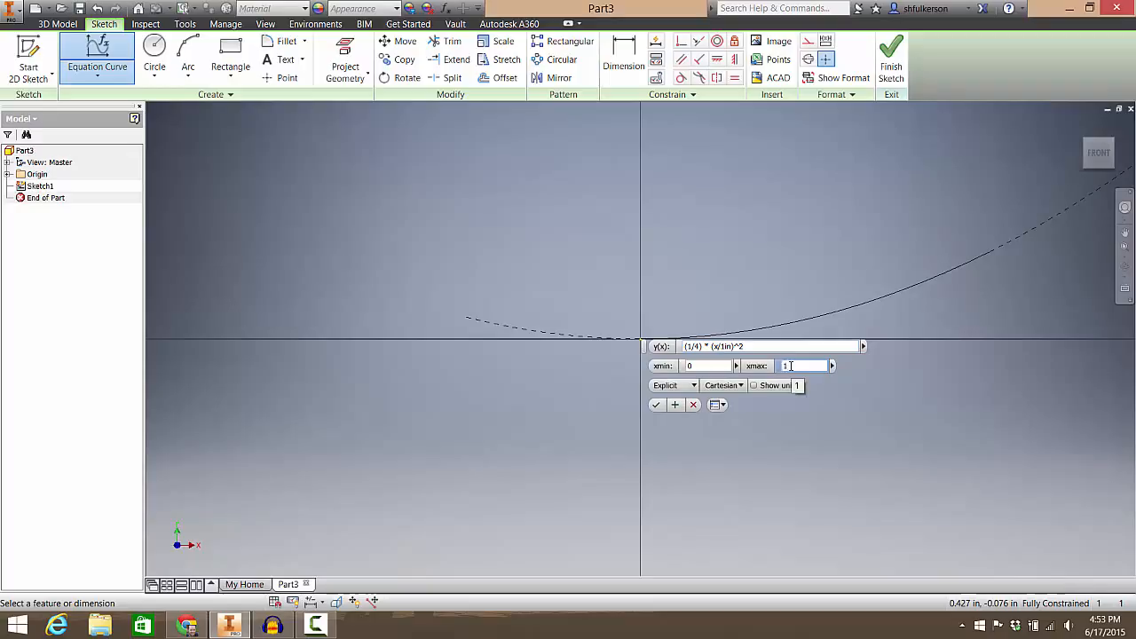
Set the curve's xmax to 10 and create the equation curve in the sketch
key("BackSpace")
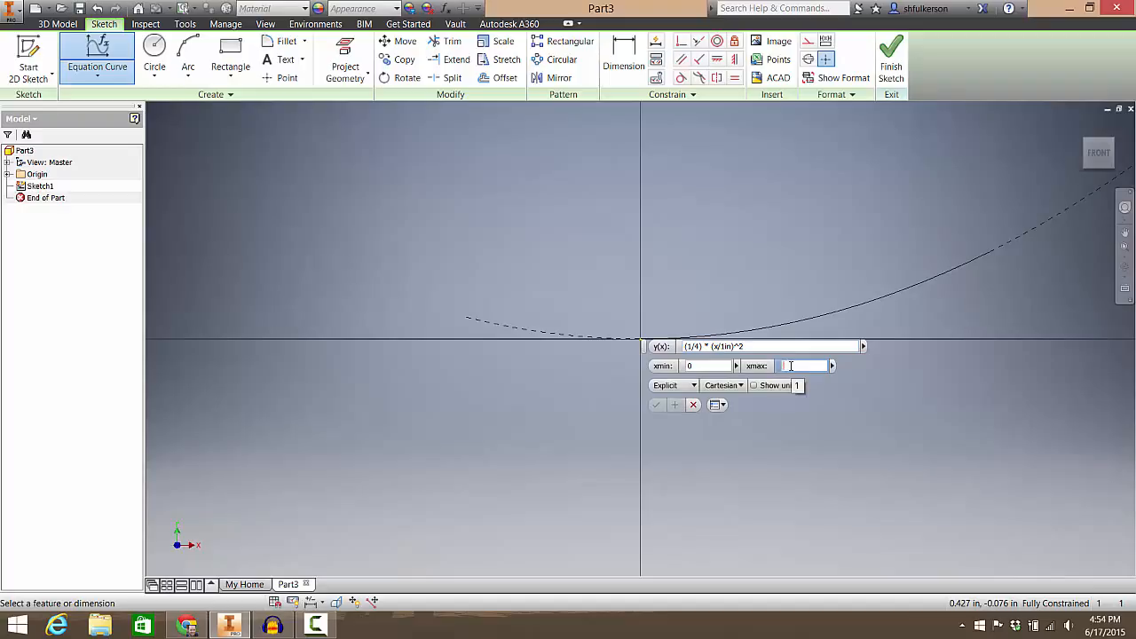
type("10")
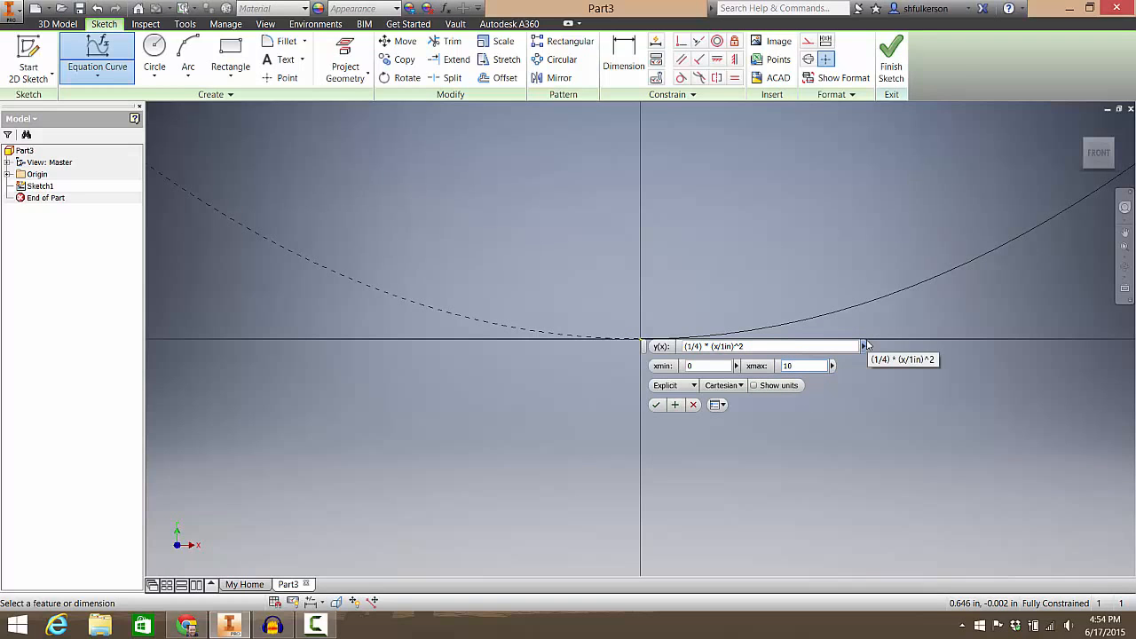
left_click(657, 404)
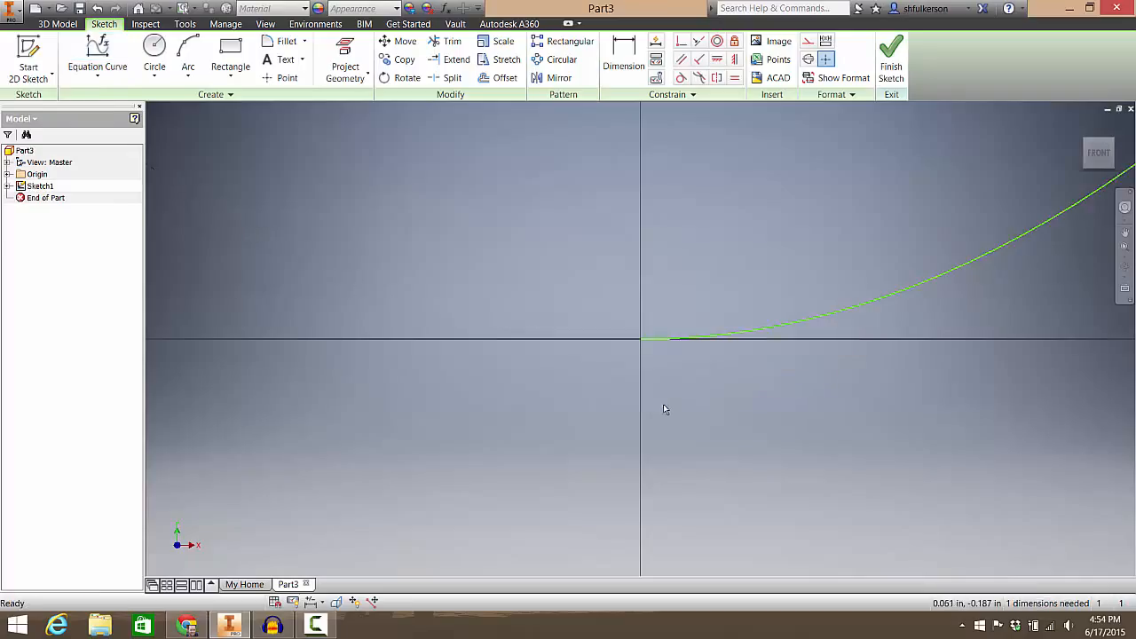
left_click(1098, 155)
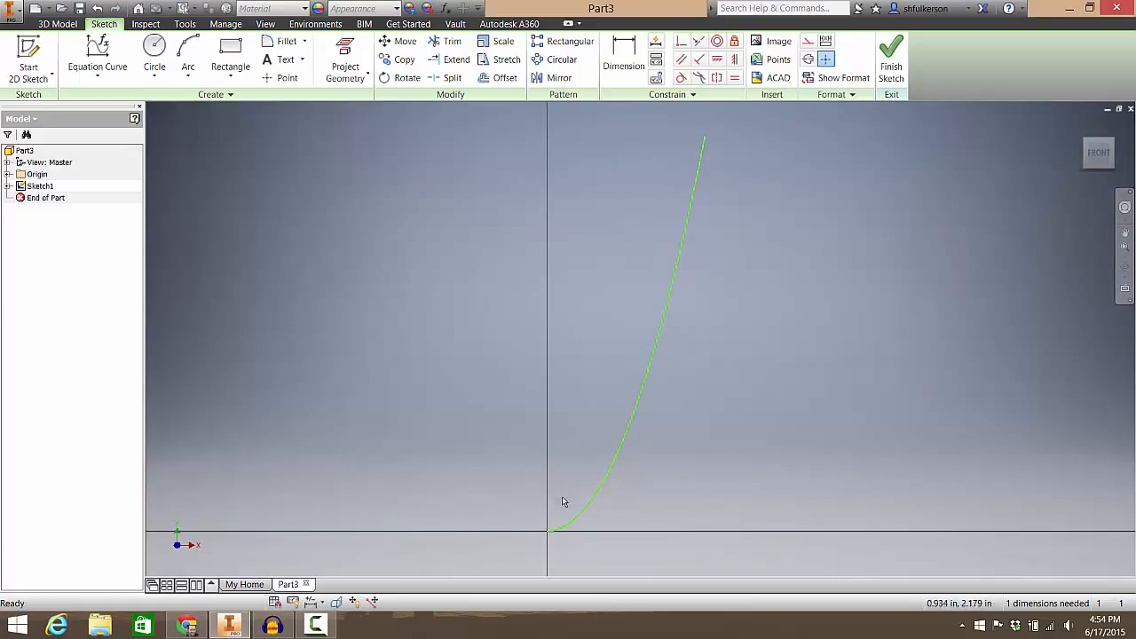
Draw a 3 in vertical line upward from the origin along the Y axis
scroll(564, 497, "up", 3)
scroll(566, 497, "up", 3)
mouse_move(559, 507)
middle_mouse_down()
mouse_move(556, 444)
mouse_move(621, 287)
mouse_move(612, 329)
middle_mouse_up()
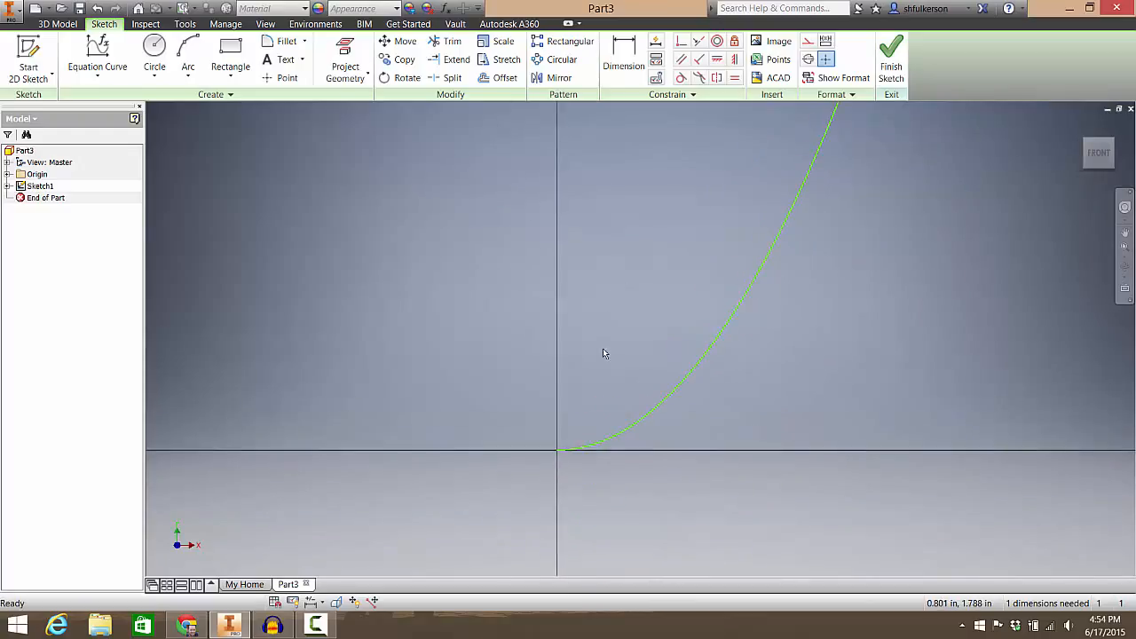
left_click(111, 80)
left_click(93, 98)
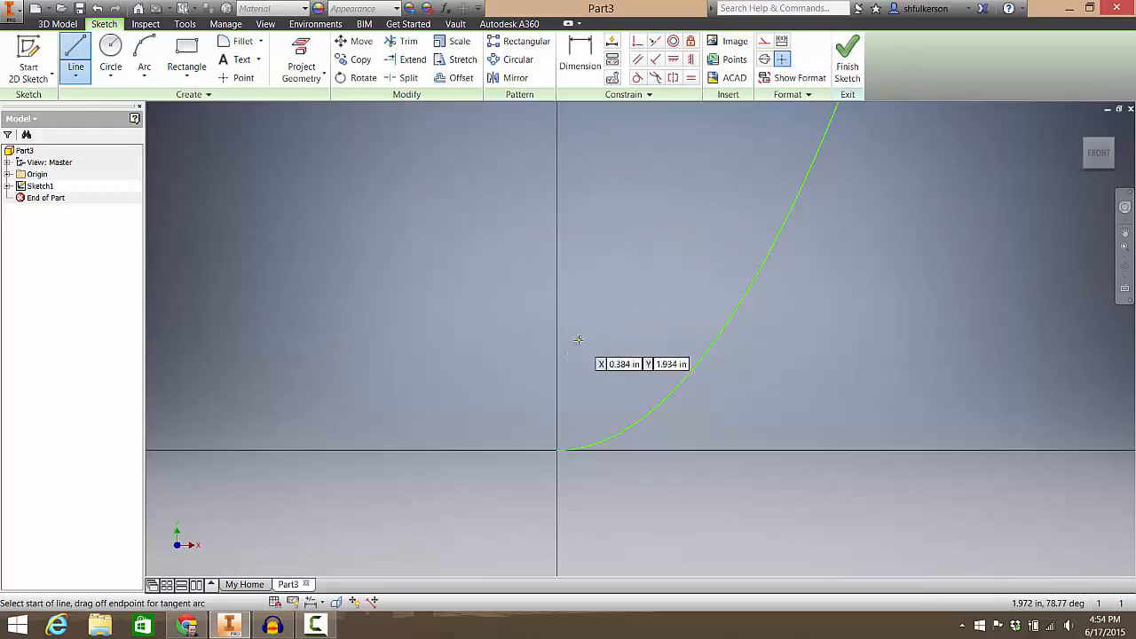
left_click(557, 450)
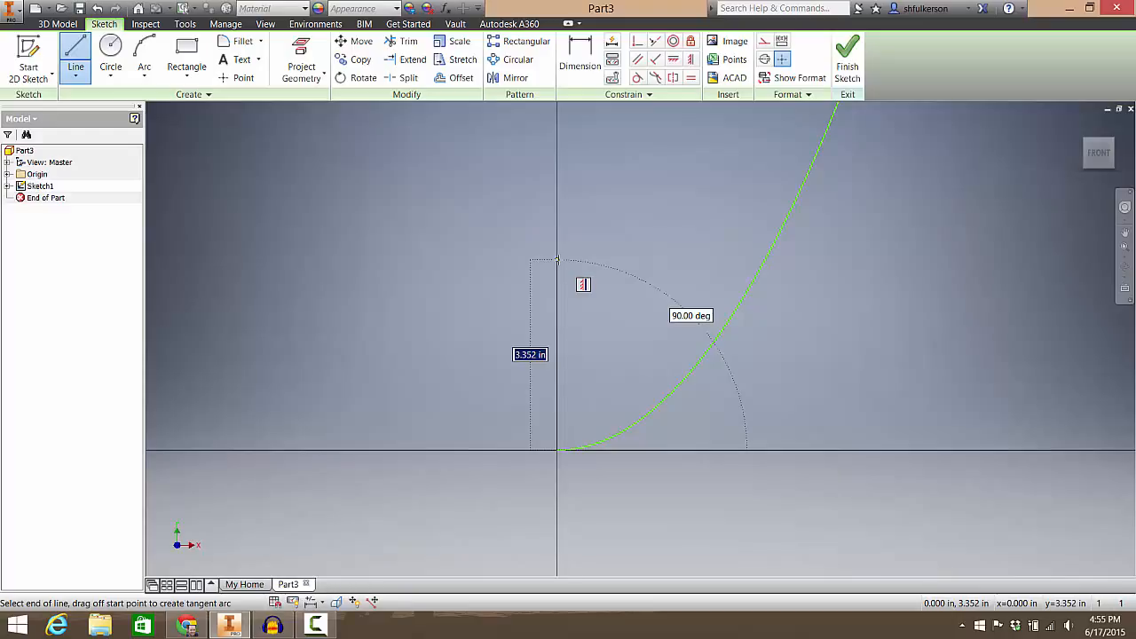
type("3")
key("Return")
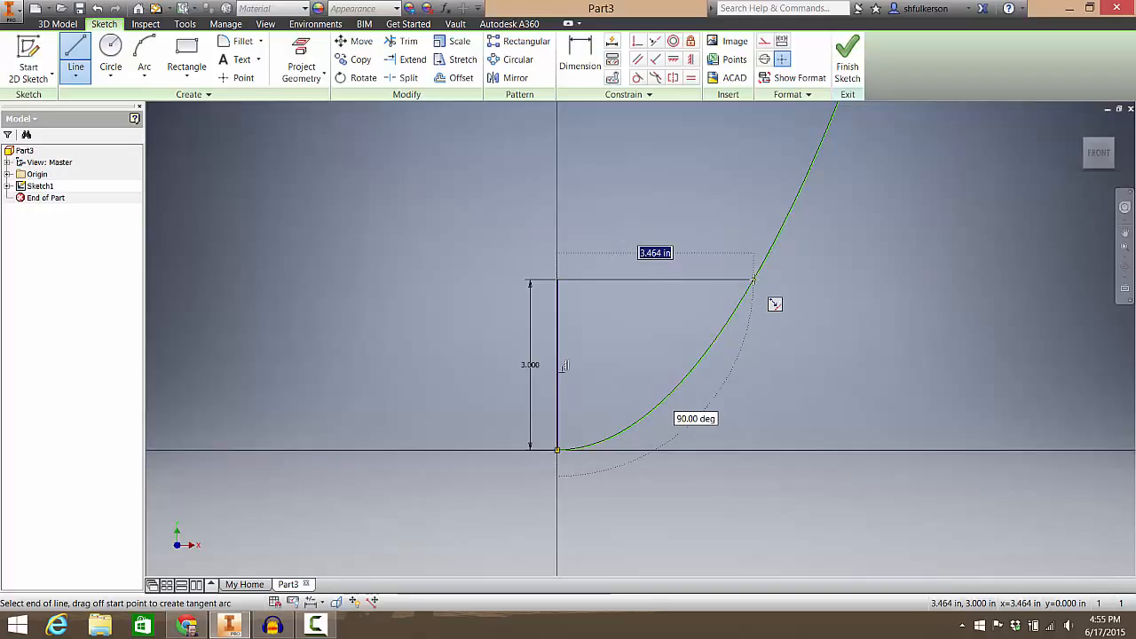
Close the region with a horizontal line from the vertical line's upper end to the parabola, and finish the sketch
double_click(754, 280)
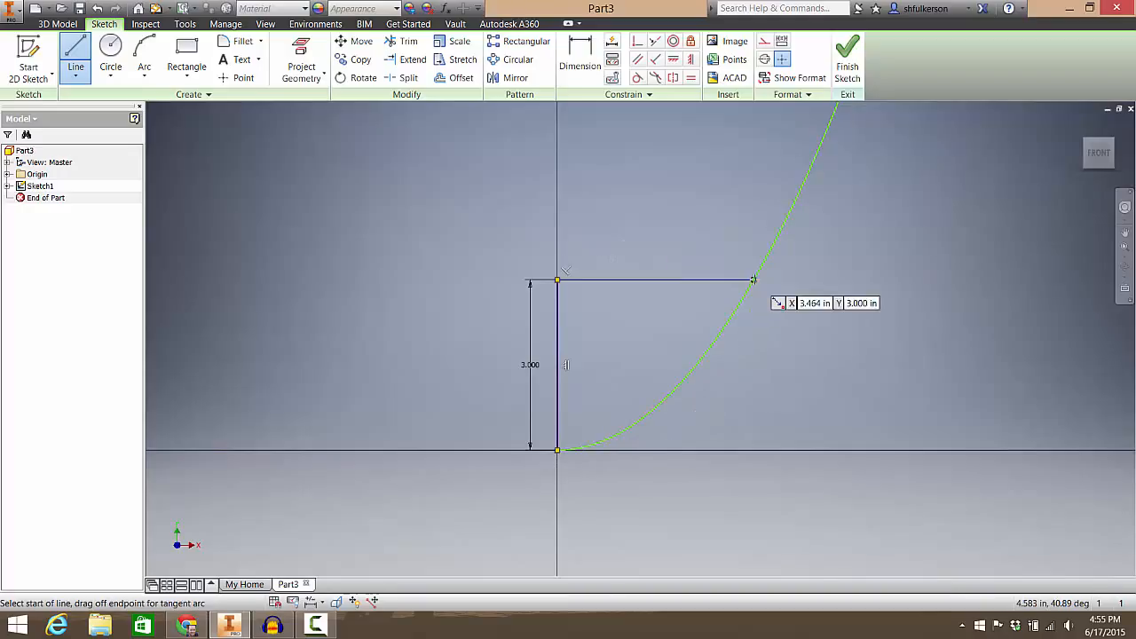
right_click(874, 237)
left_click(811, 237)
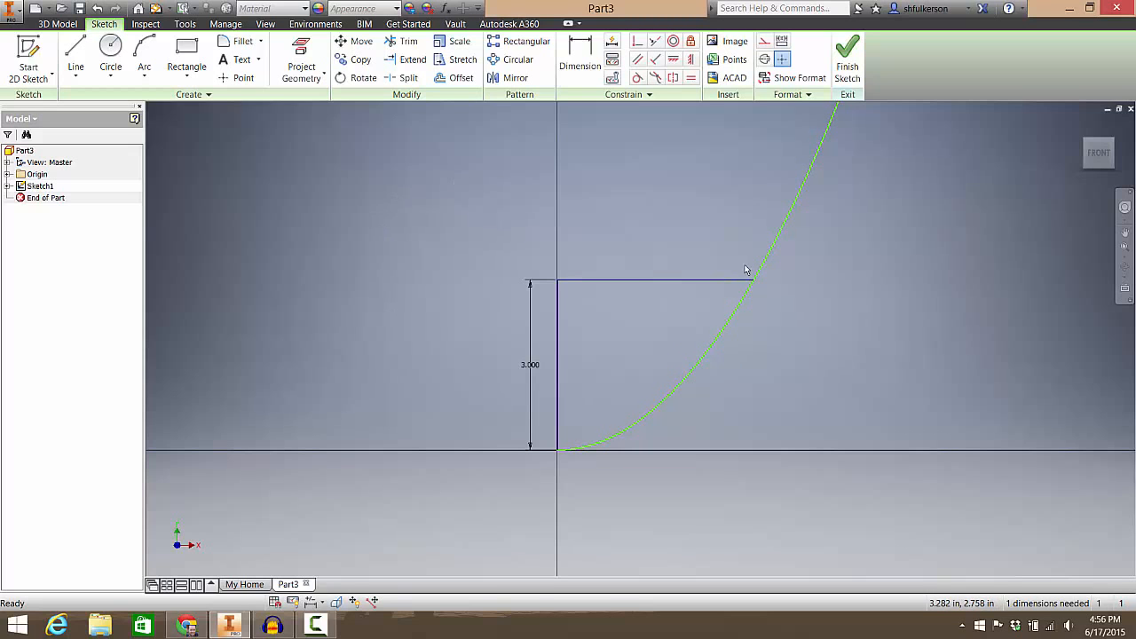
left_click(850, 62)
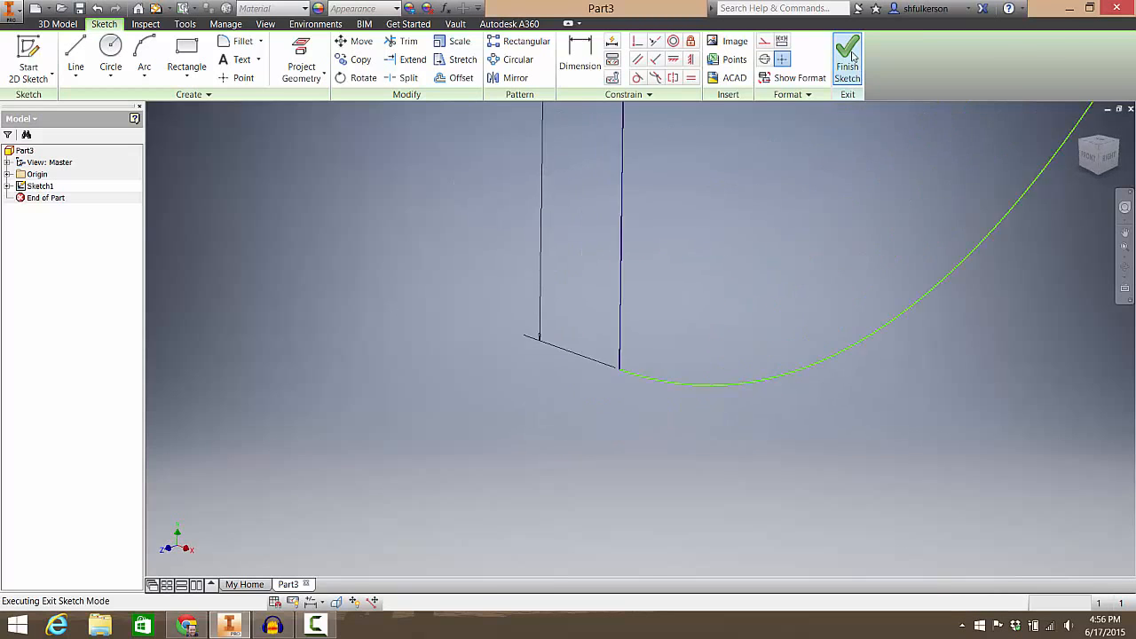
left_click(1090, 146)
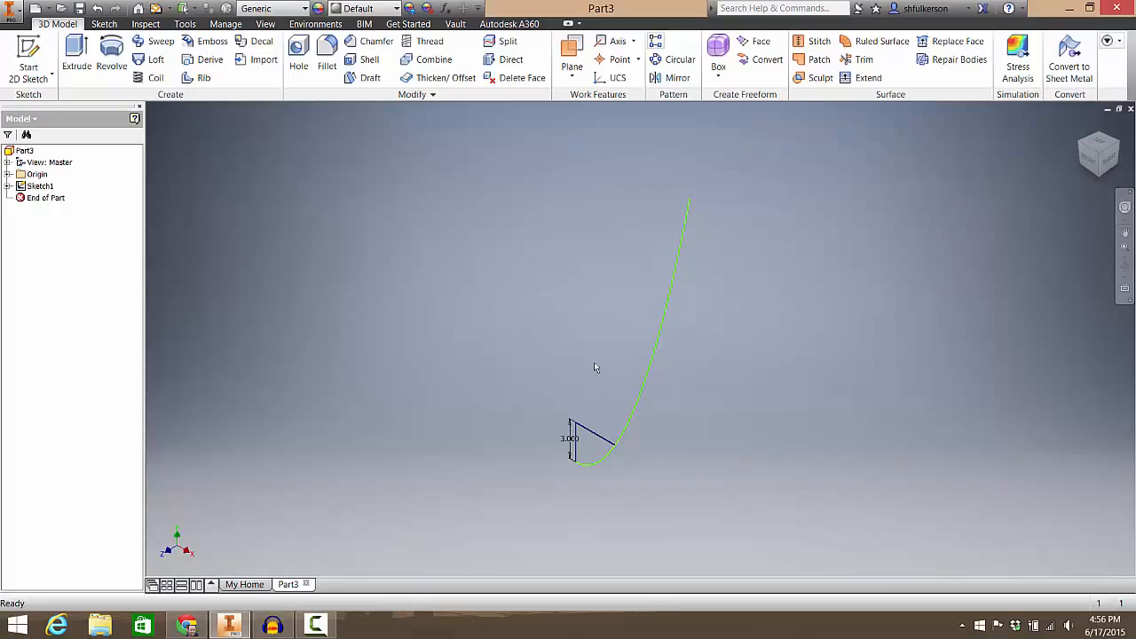
Revolve the closed region under the parabola with Full extents about the sketch's vertical line as a solid
left_click(113, 51)
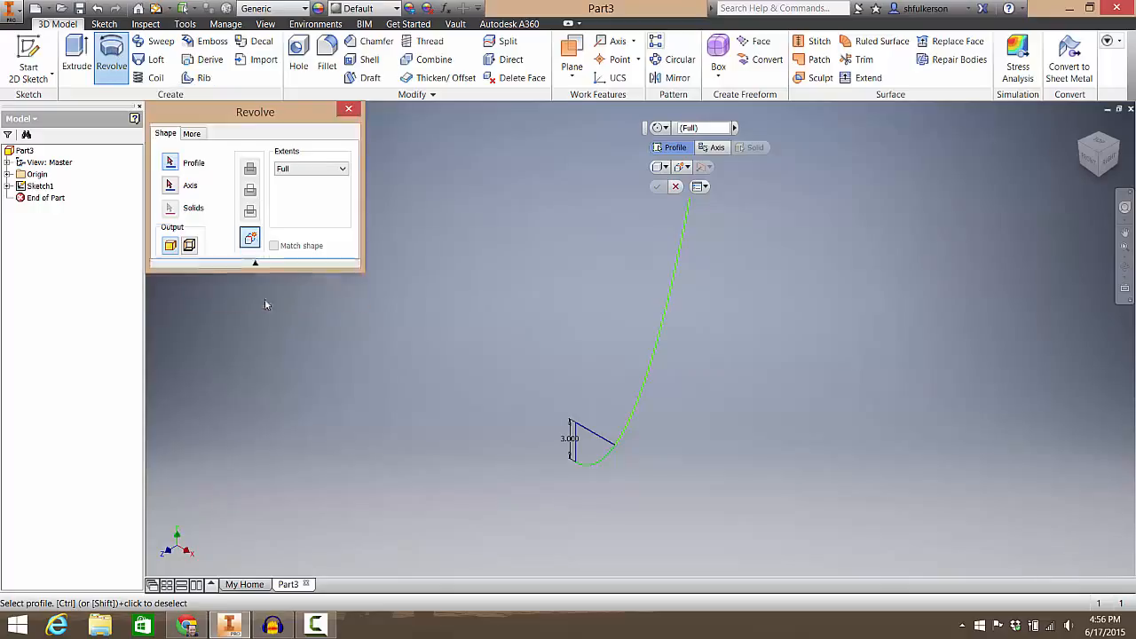
left_click(260, 298)
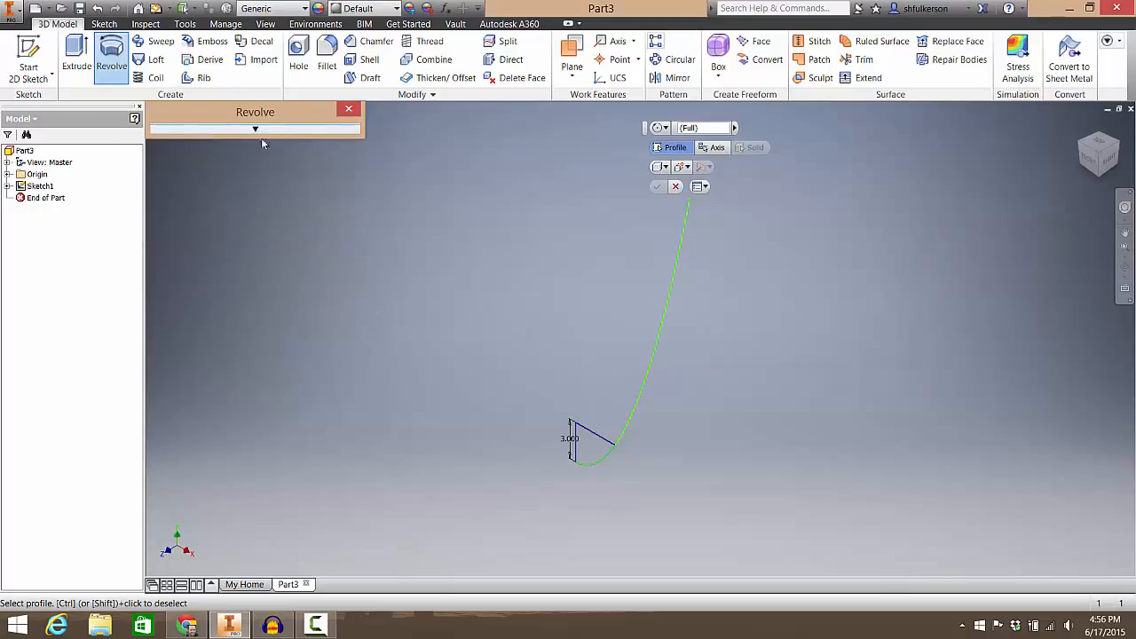
left_click(256, 132)
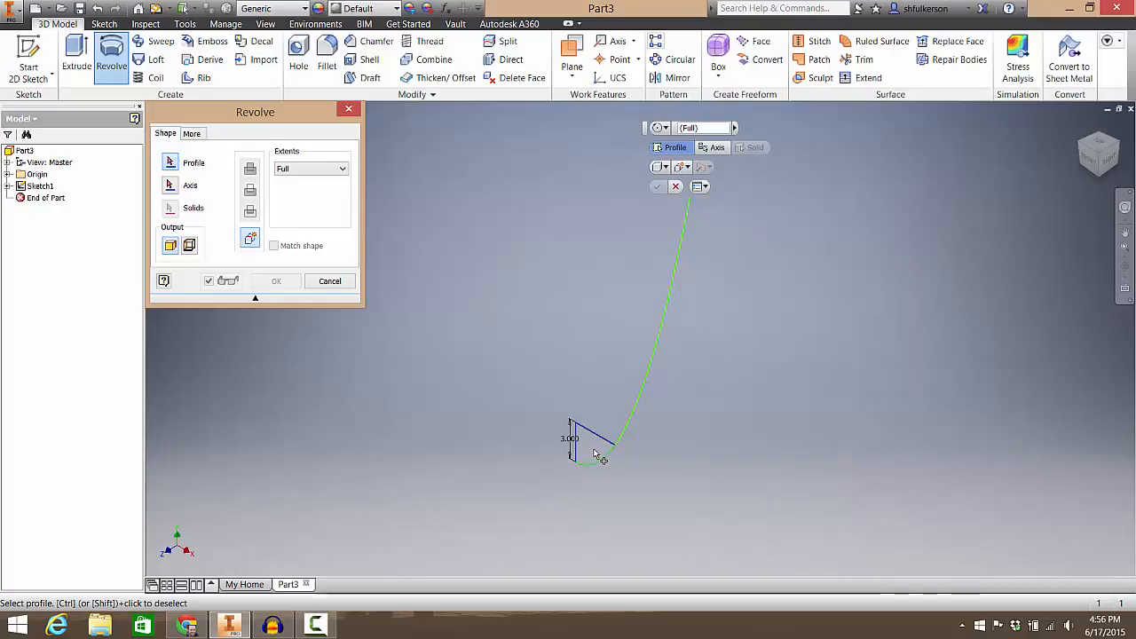
left_click(600, 457)
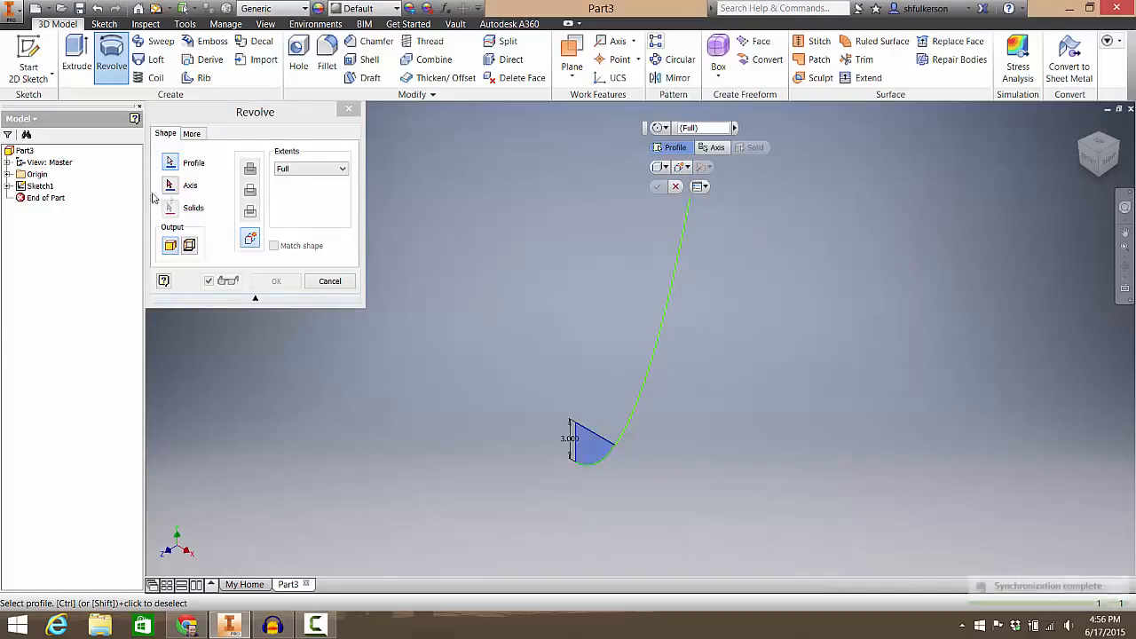
left_click(169, 185)
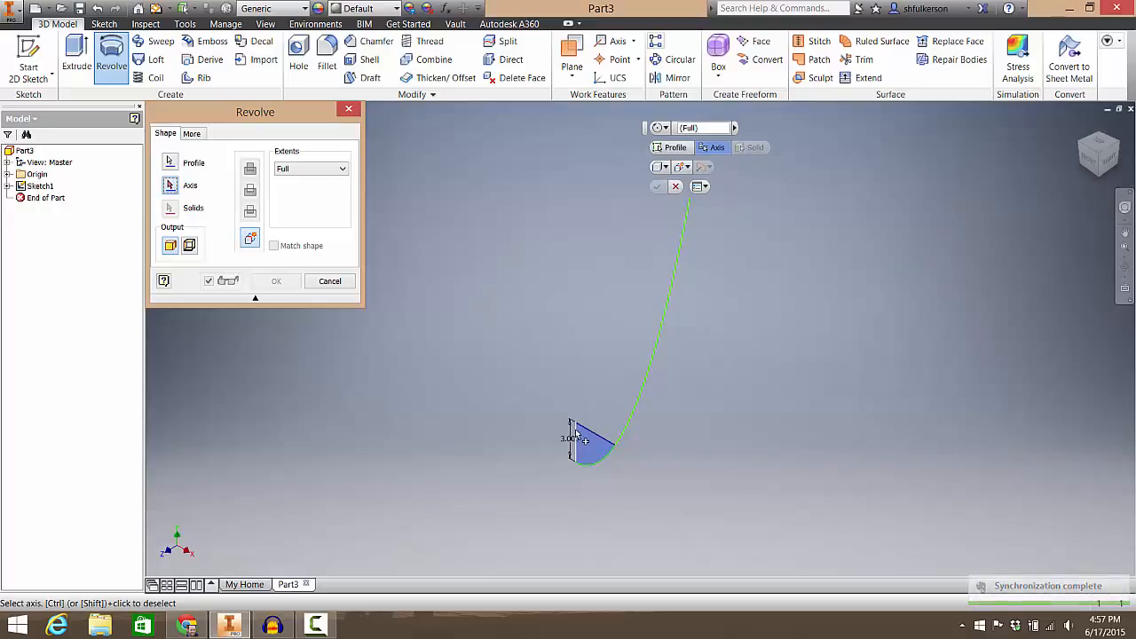
left_click(8, 175)
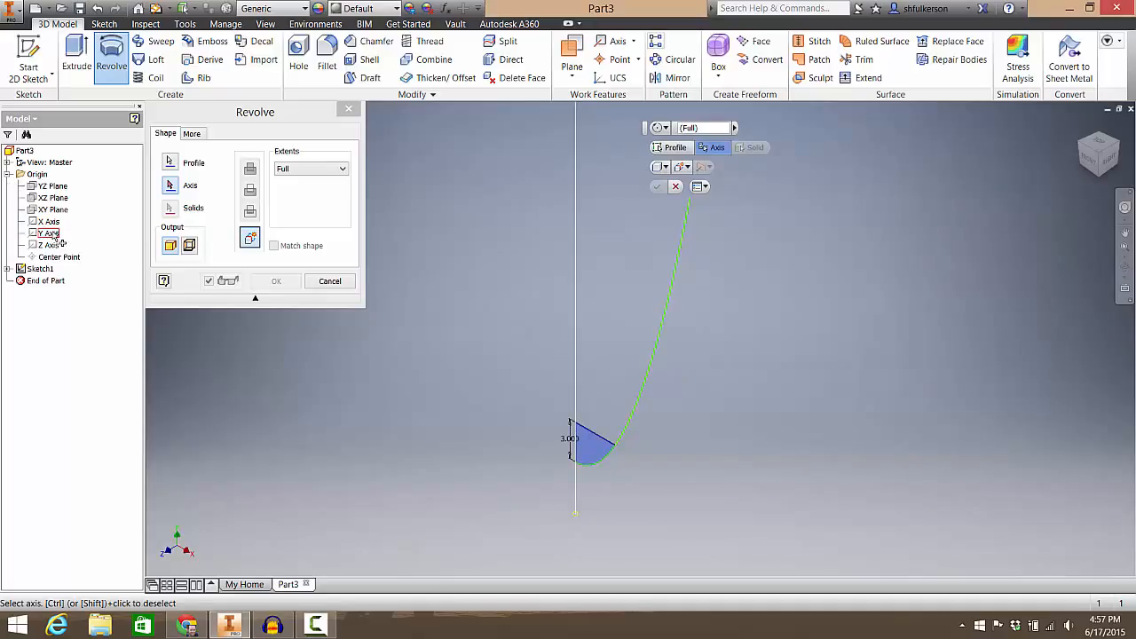
left_click(8, 174)
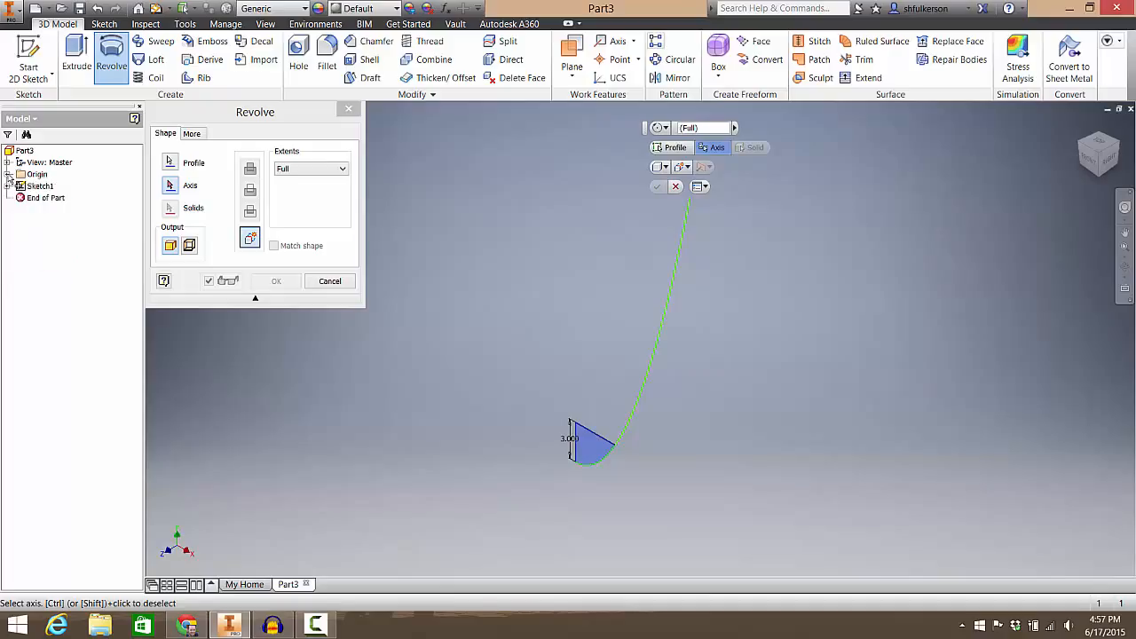
left_click(576, 433)
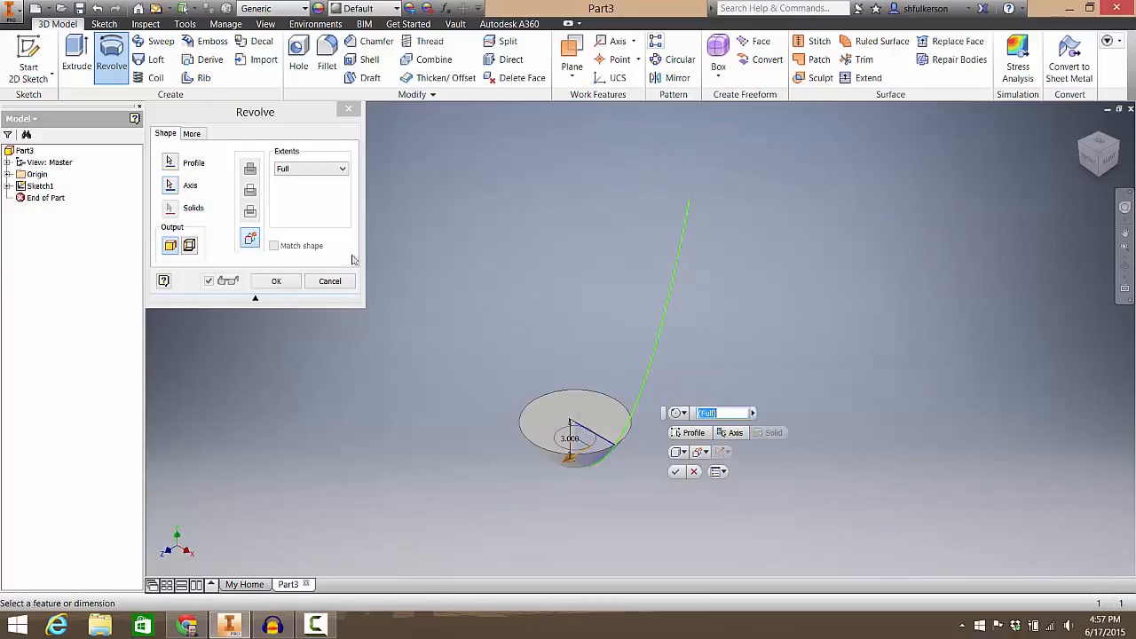
left_click(276, 281)
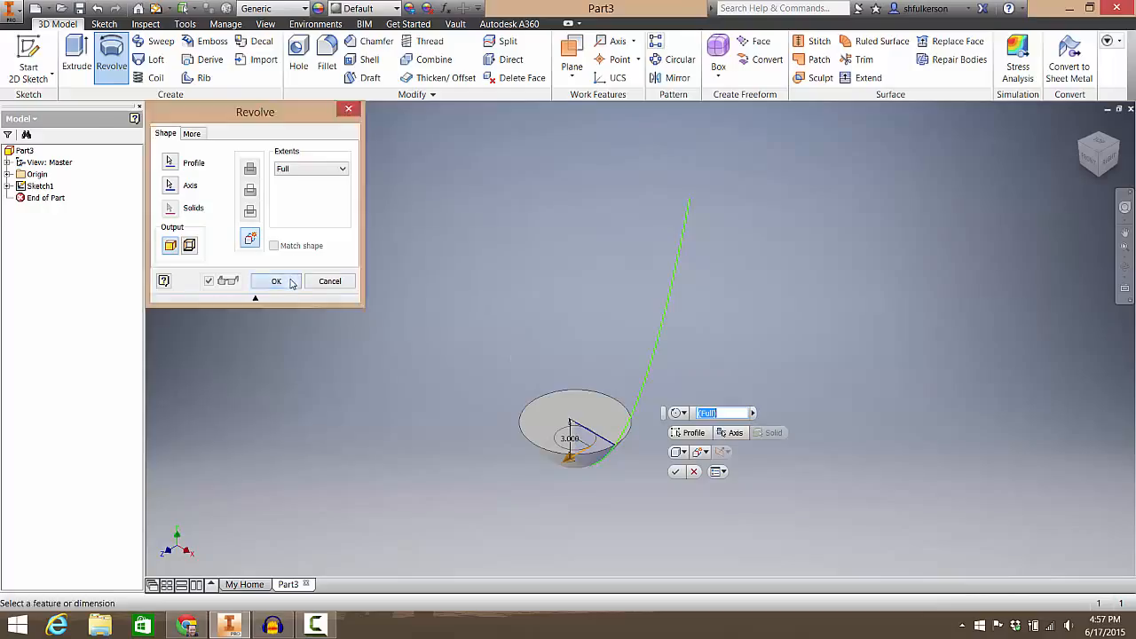
Examine the revolved paraboloid's underside, side profile and flat face from several directions
middle_click_drag(598, 398, 729, 303, "shift")
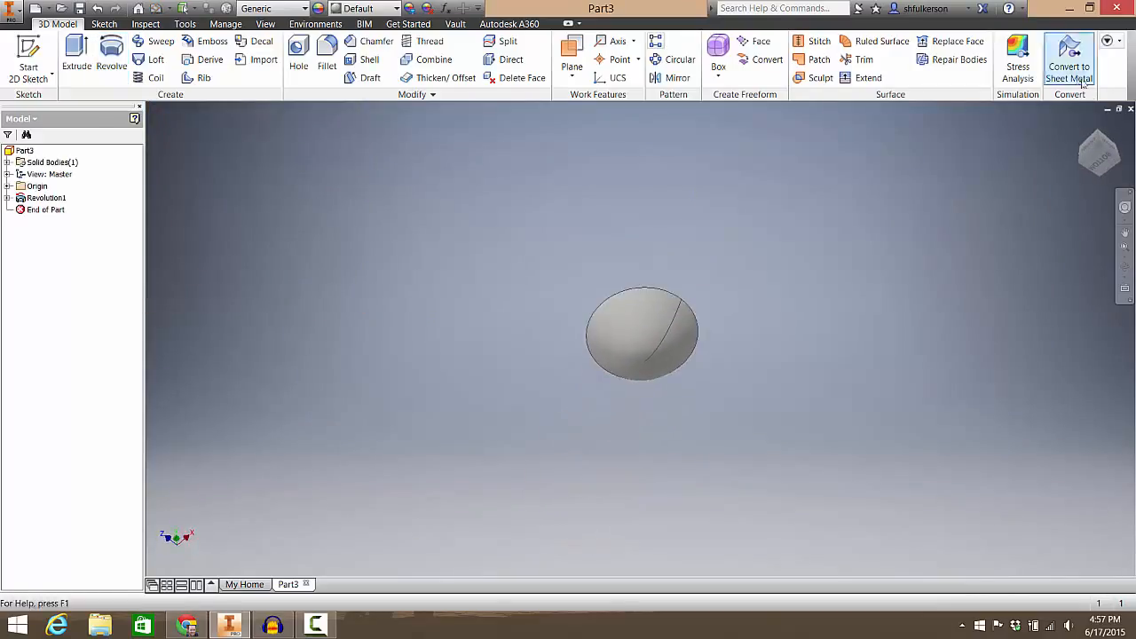
left_click(1082, 129)
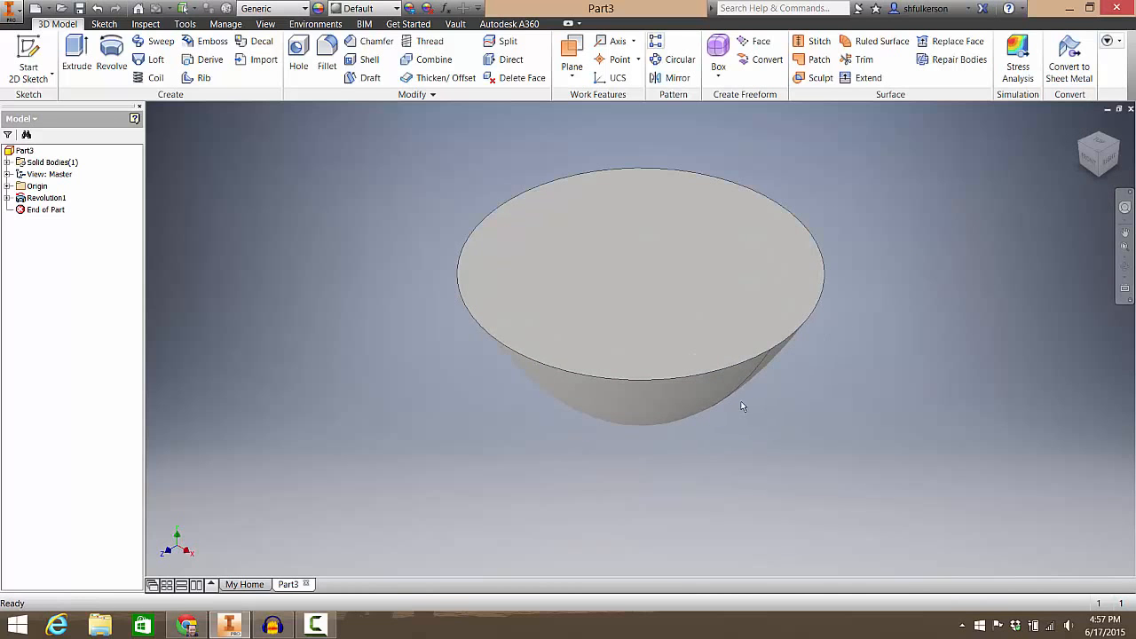
middle_click_drag(736, 399, 693, 462, "shift")
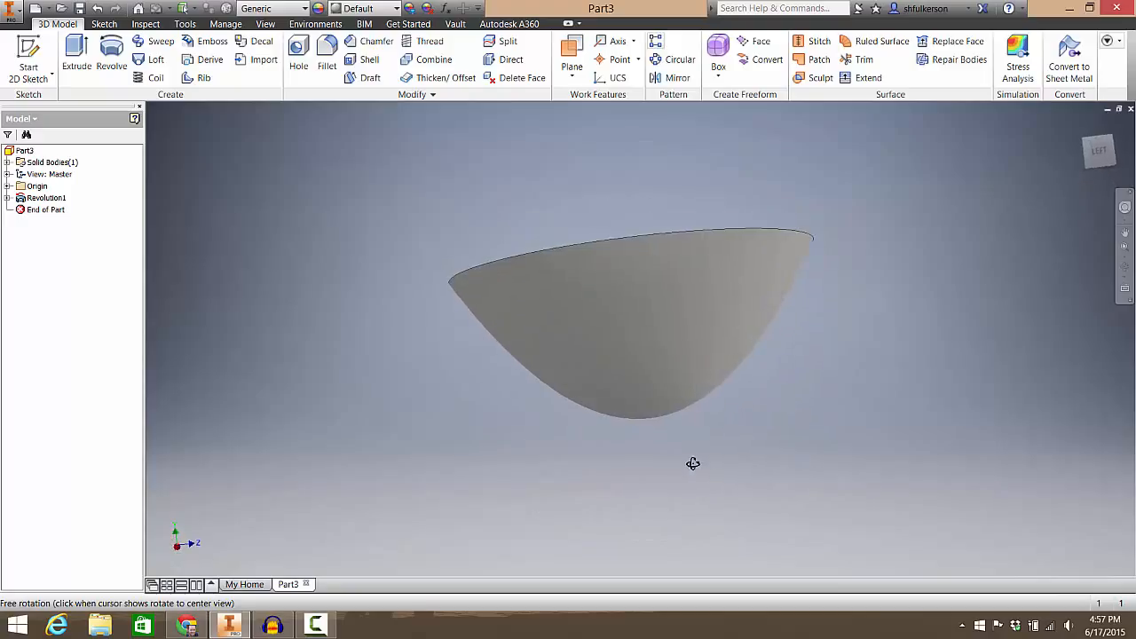
left_click(1081, 129)
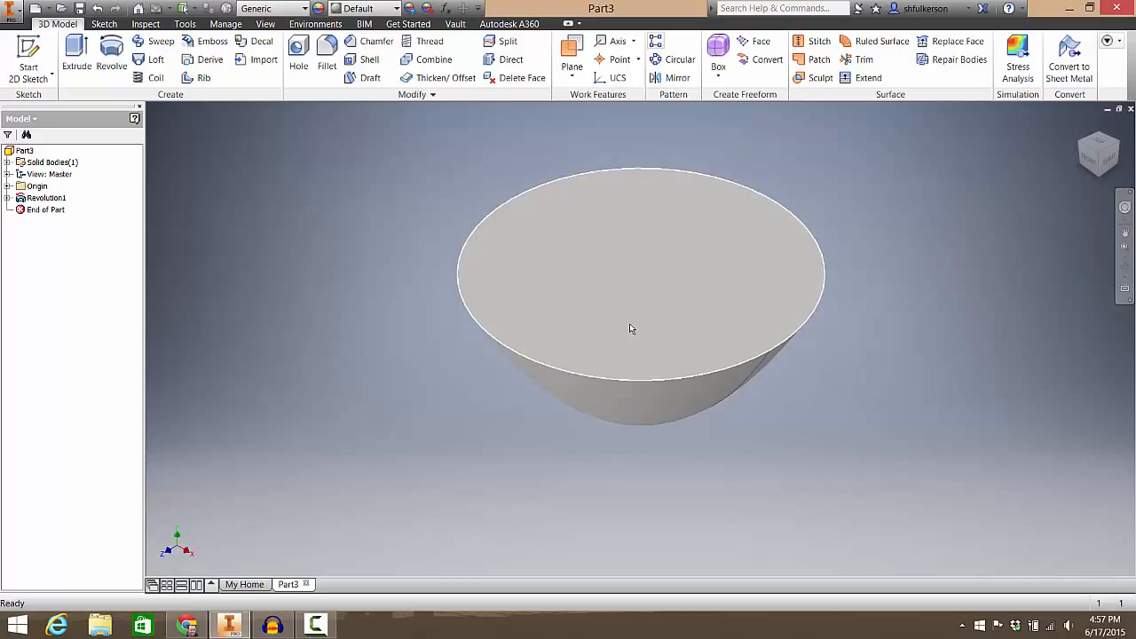
middle_click_drag(630, 329, 684, 459, "shift")
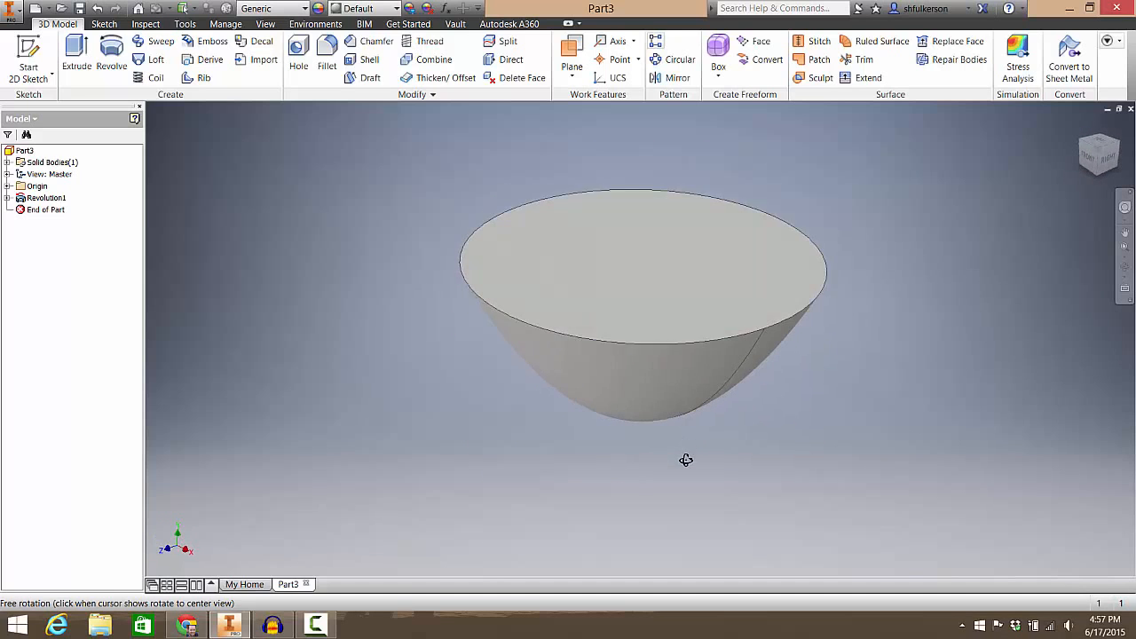
left_click(1078, 126)
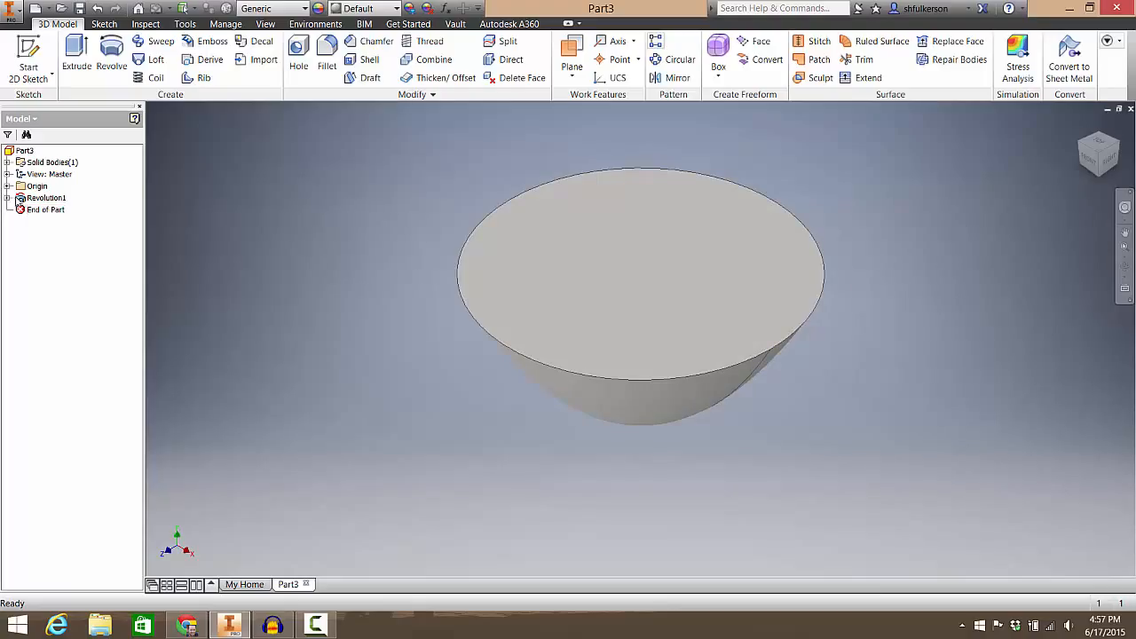
Edit the revolve feature to use an Angle extent of 270 deg
double_click(25, 199)
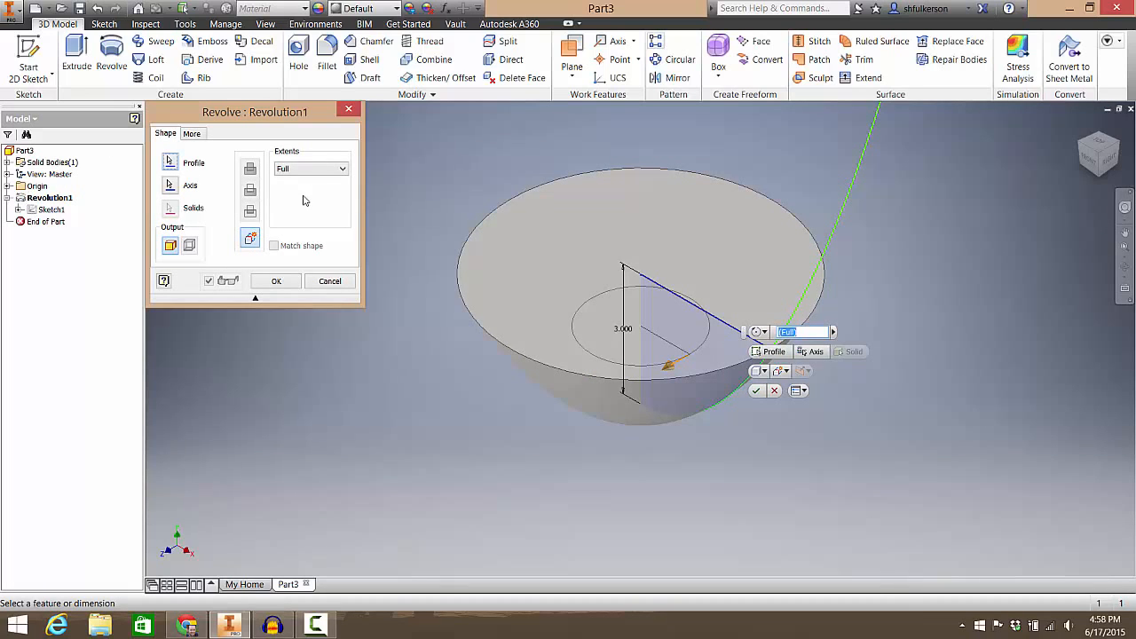
left_click(346, 170)
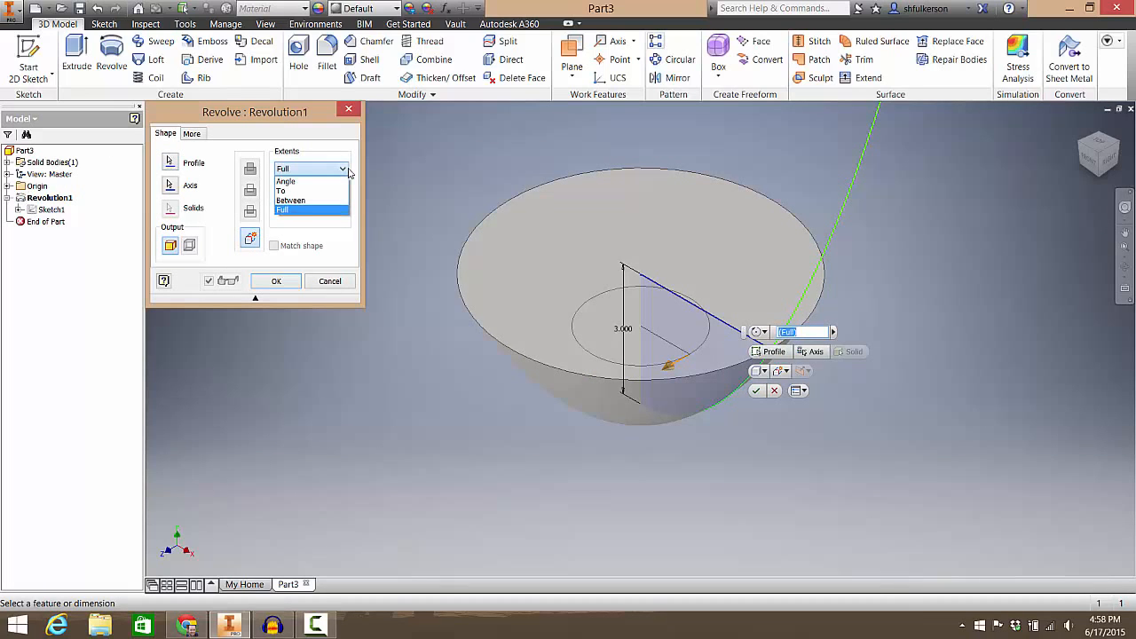
left_click(288, 182)
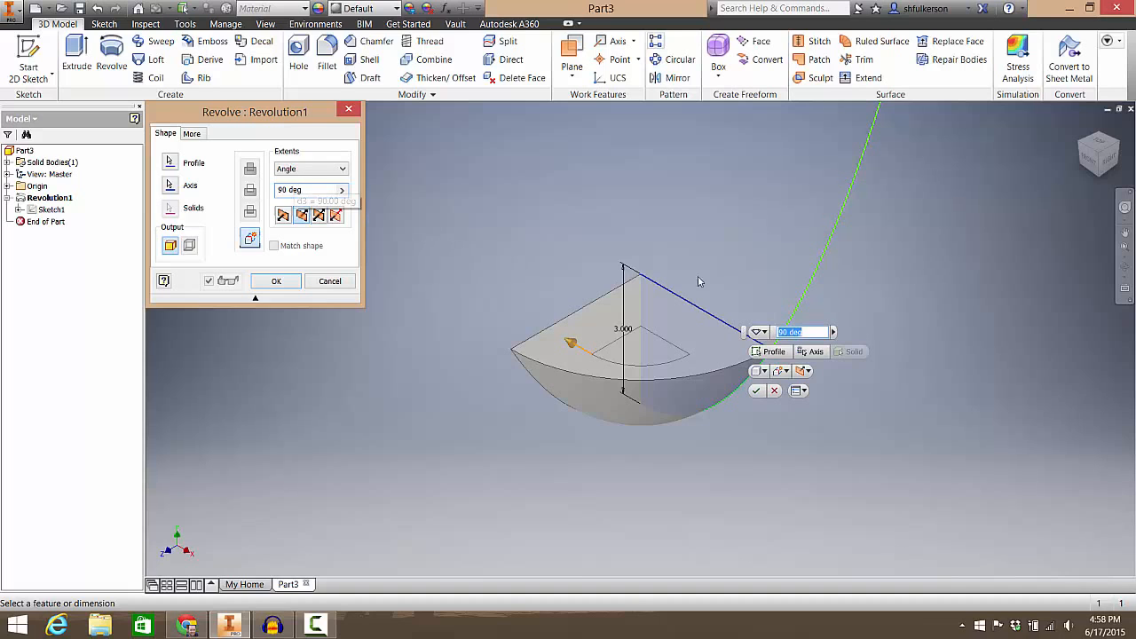
middle_click_drag(563, 390, 364, 283, "shift")
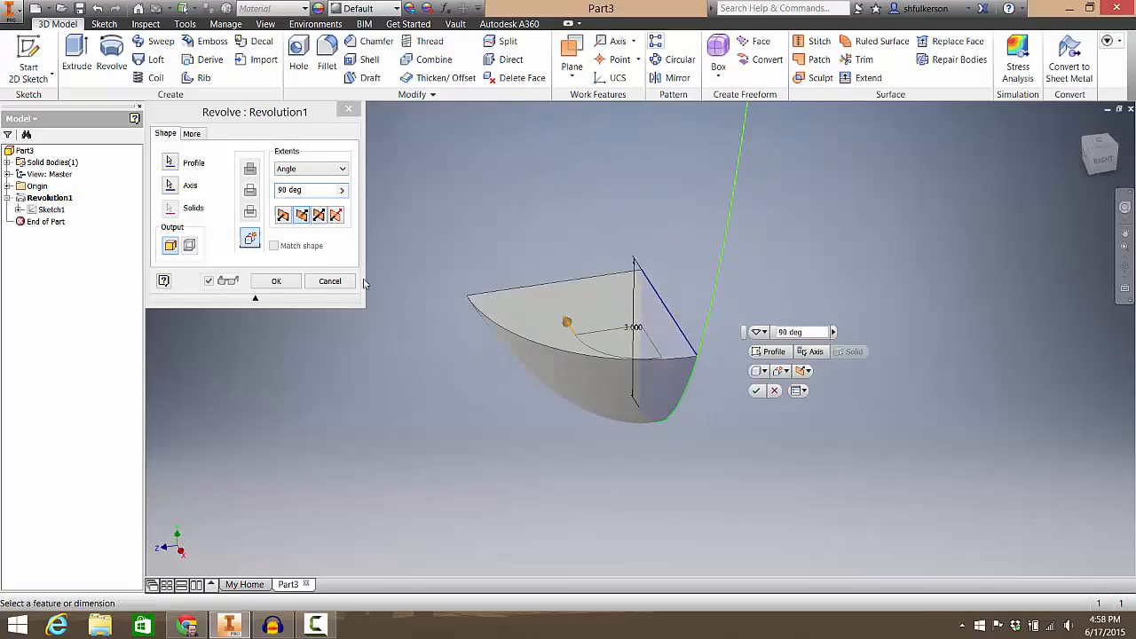
left_click(282, 191)
type("2")
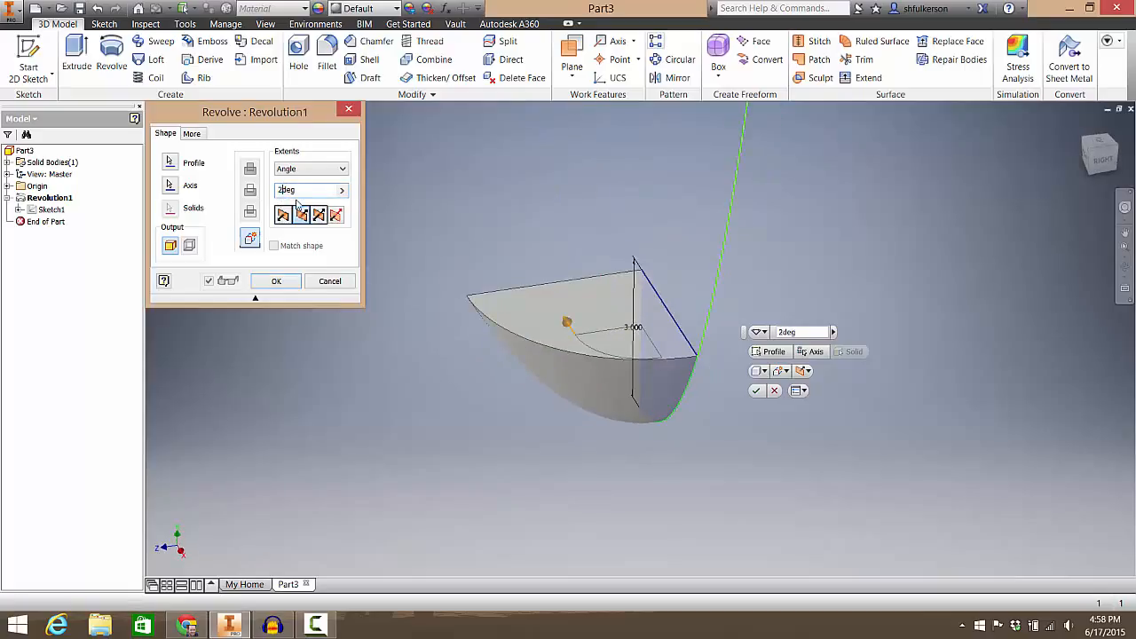
type("70")
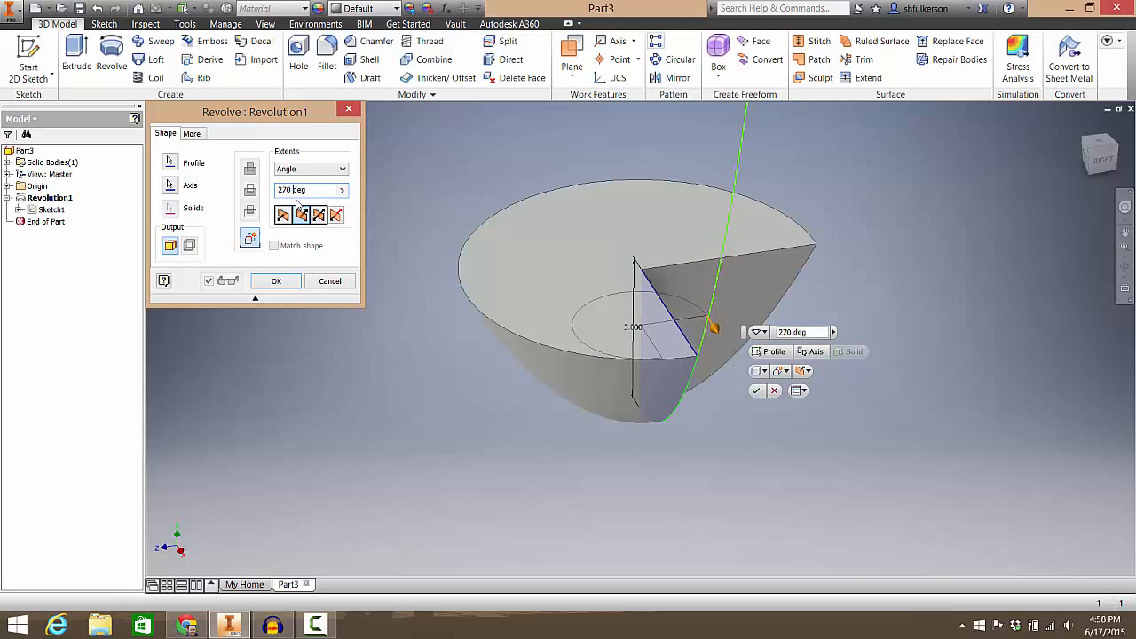
left_click(267, 282)
Examine the open quarter of the partly revolved solid from different sides
middle_click_drag(756, 393, 655, 391, "shift")
left_click_drag(654, 390, 624, 399)
key("Escape")
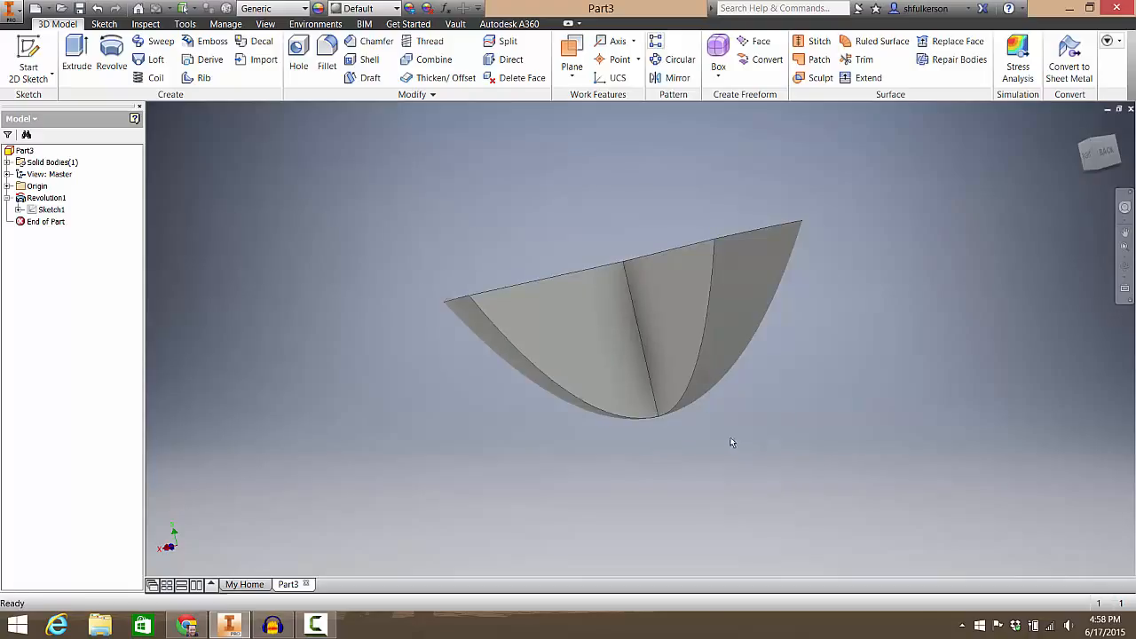
middle_click_drag(731, 441, 680, 453, "shift")
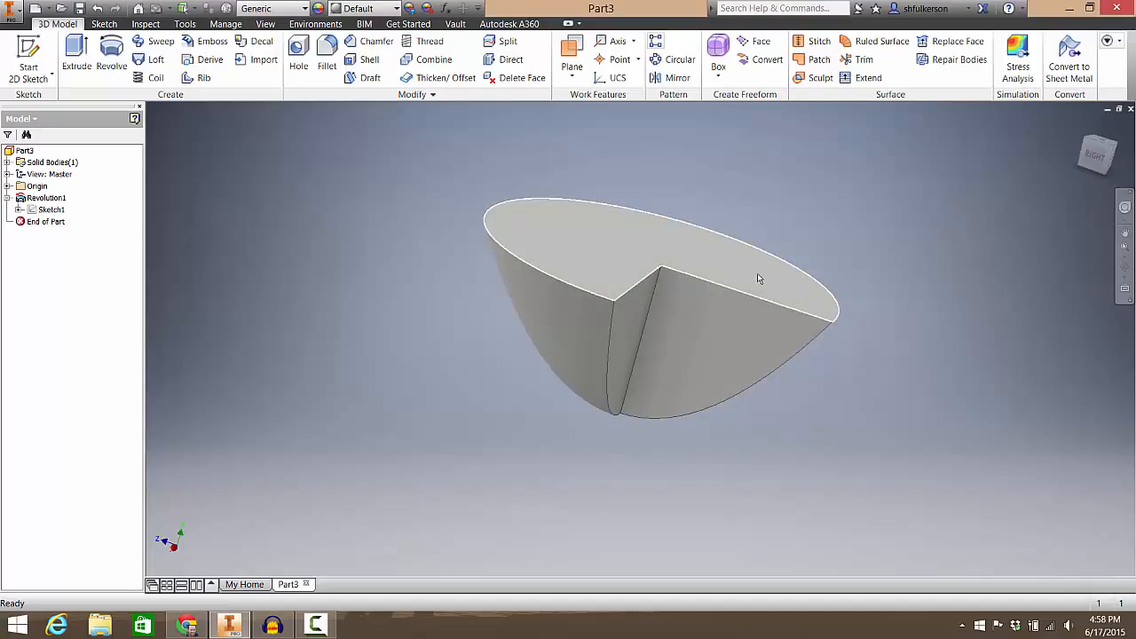
mouse_move(761, 277)
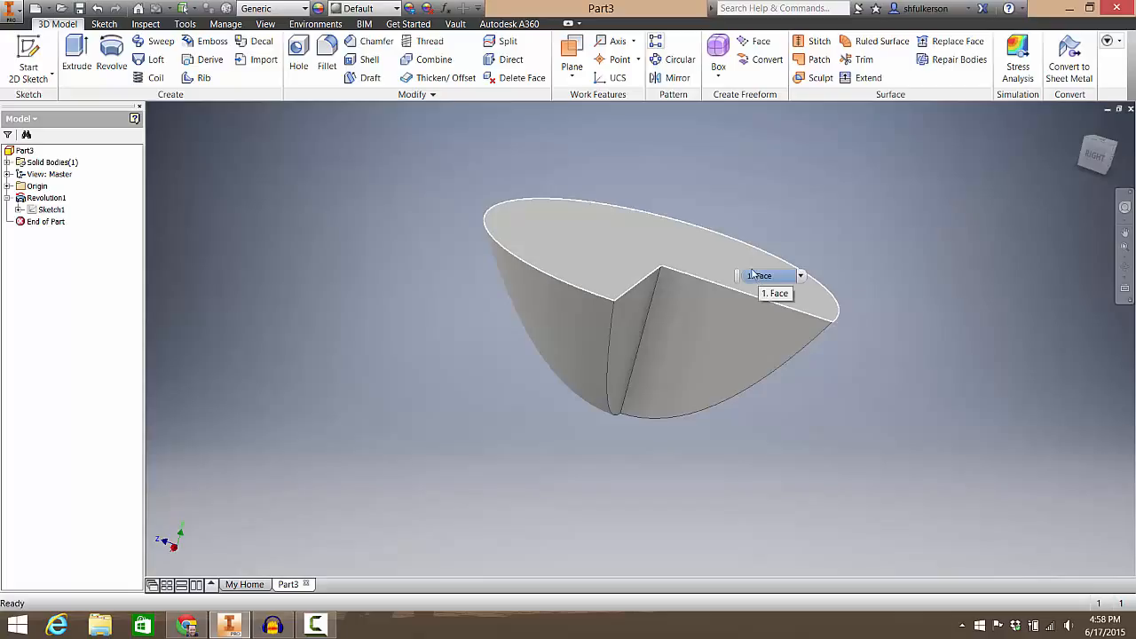